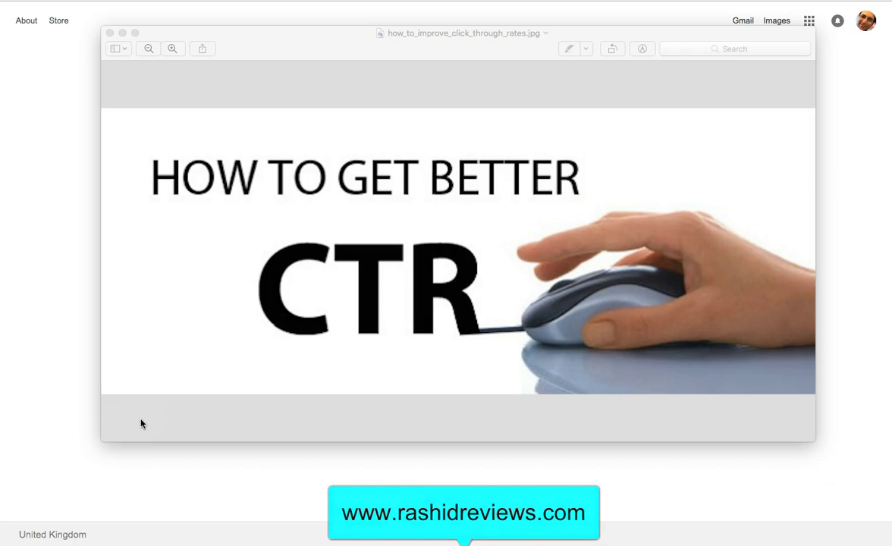
click(252, 333)
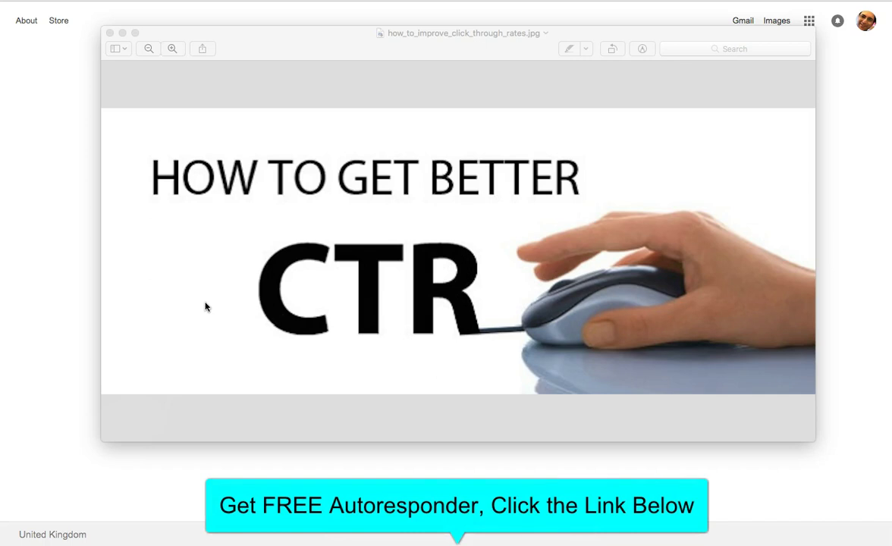
click(269, 303)
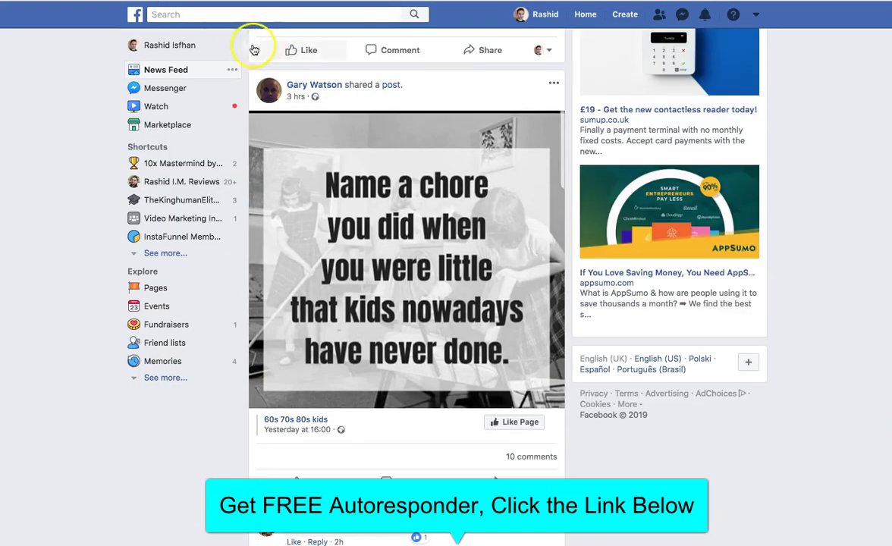
Open the I.M. Reviews group from the full shortcuts list and examine its animated post about getting people to open emails
click(163, 253)
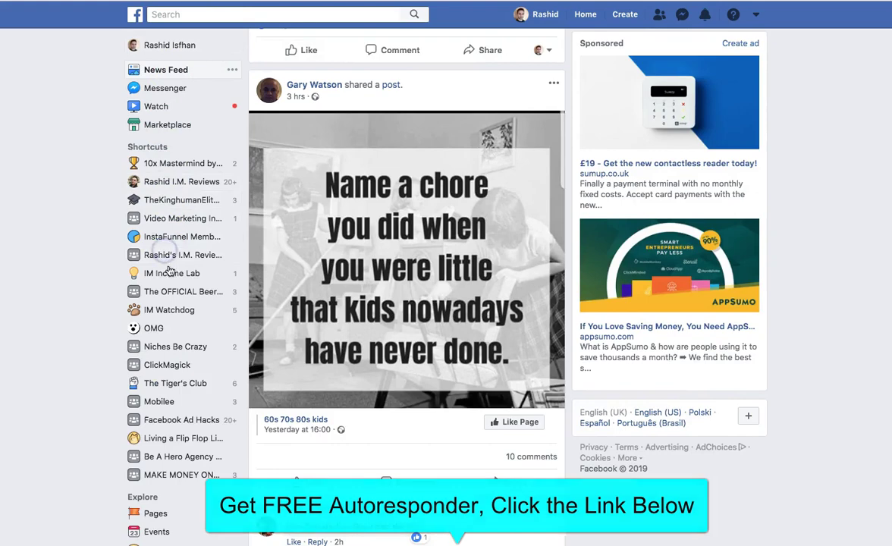
click(175, 254)
scroll(261, 228, down, 5)
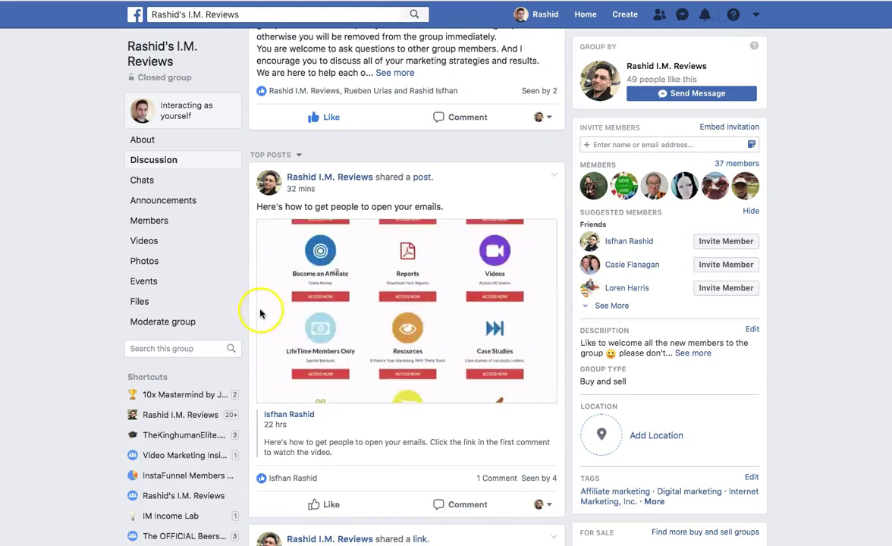
scroll(260, 312, up, 3)
scroll(263, 309, down, 3)
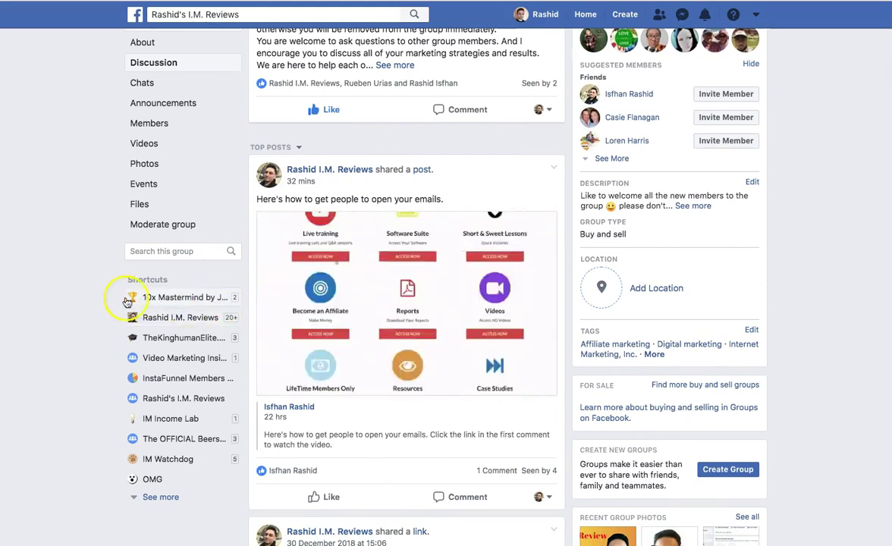
scroll(54, 299, down, 1)
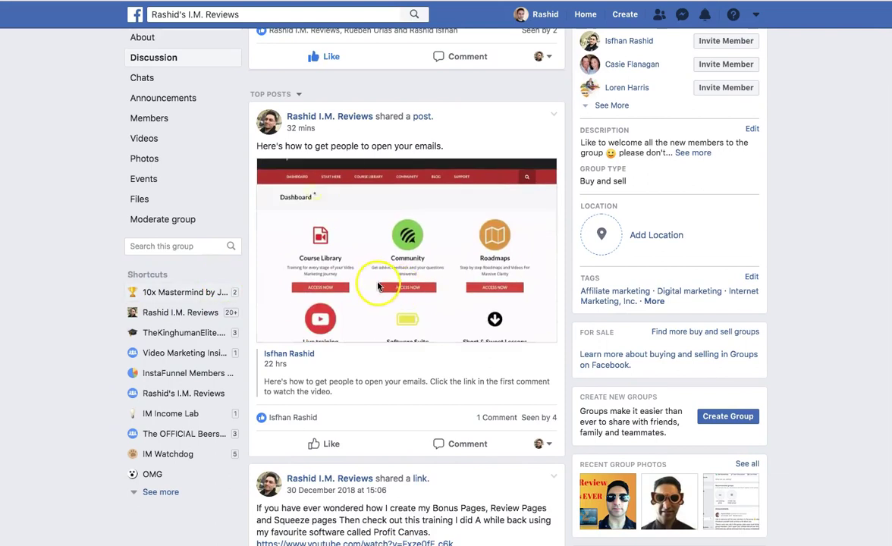
scroll(371, 286, down, 2)
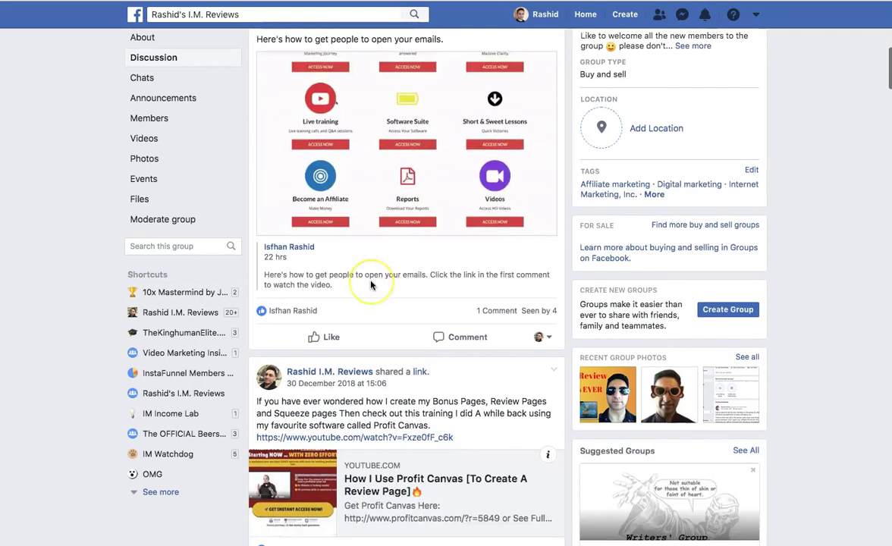
scroll(371, 283, up, 3)
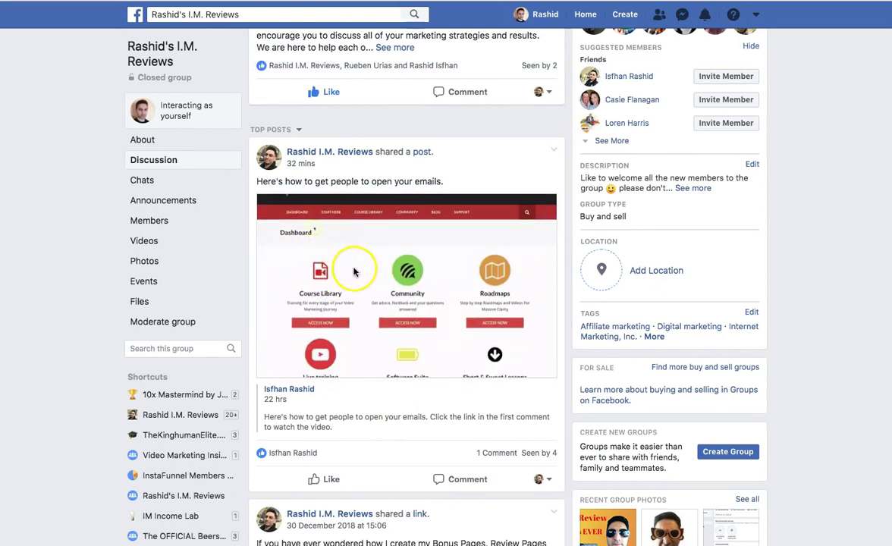
scroll(337, 254, down, 2)
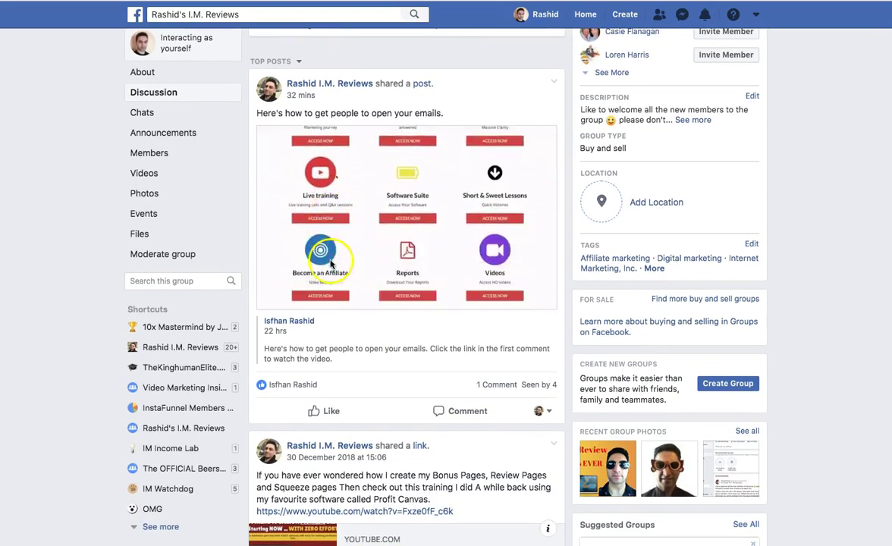
scroll(334, 264, up, 2)
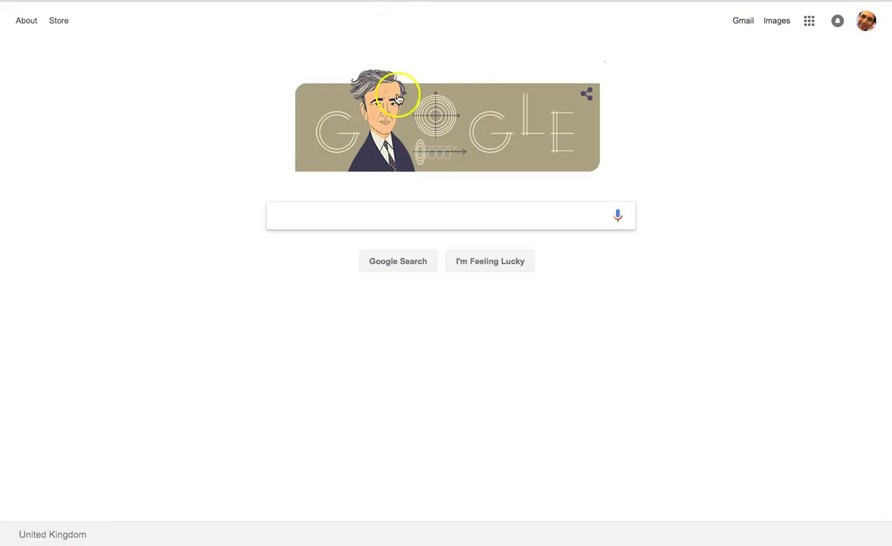
Search Google for ezgif, go to the ezgif.com site and open its Video to GIF converter
click(287, 215)
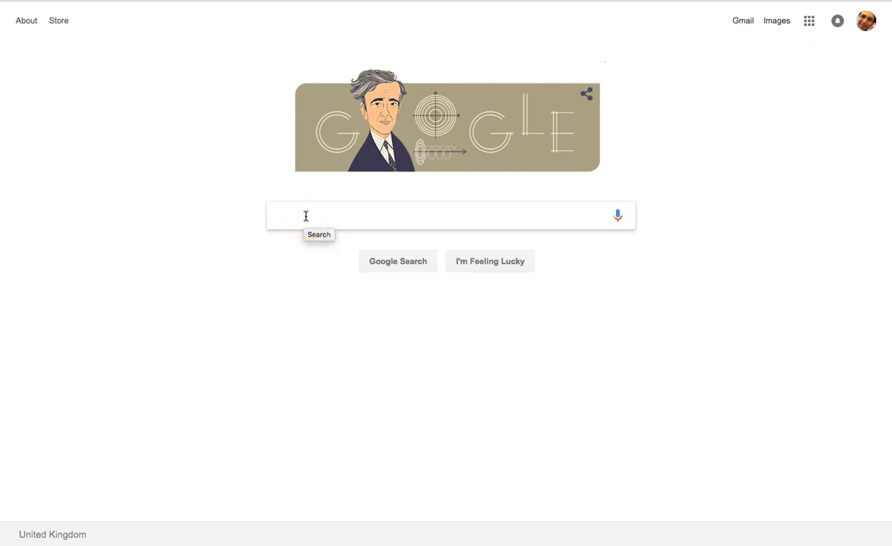
text(ezgi)
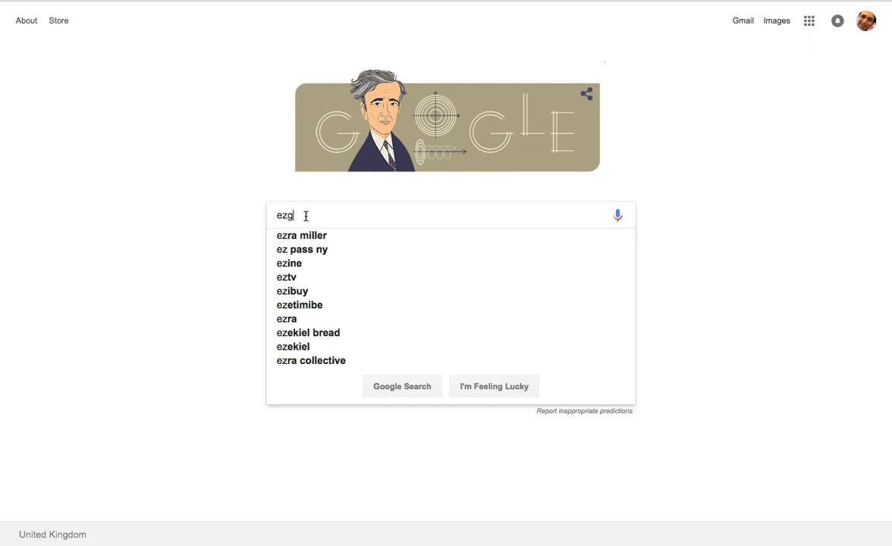
click(288, 234)
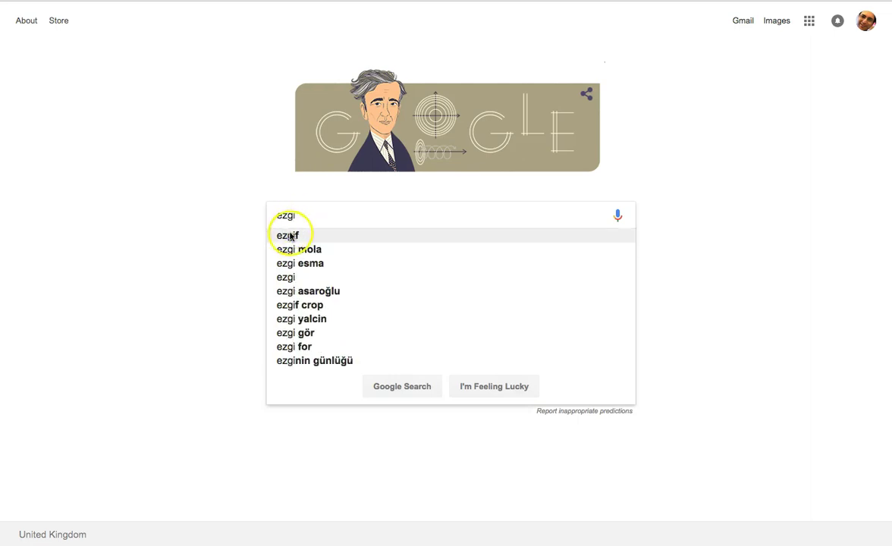
click(130, 122)
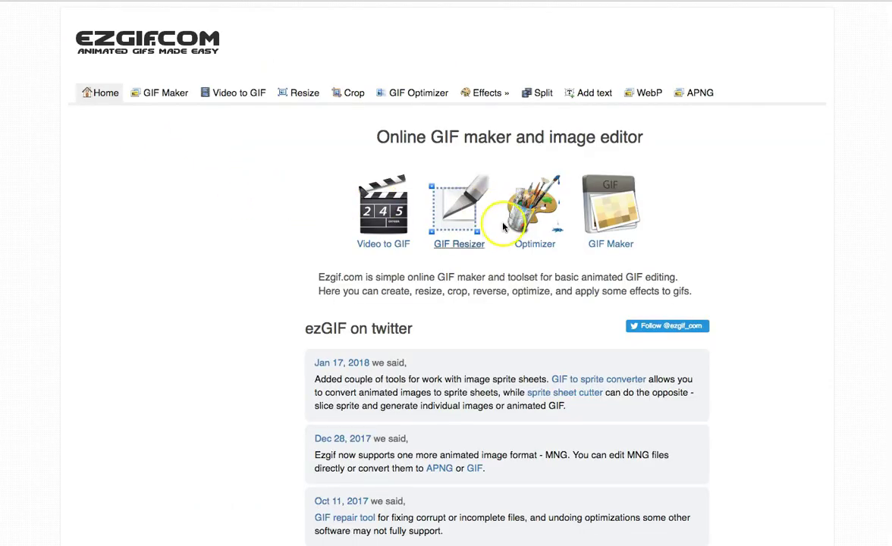
scroll(267, 225, down, 2)
scroll(268, 220, up, 2)
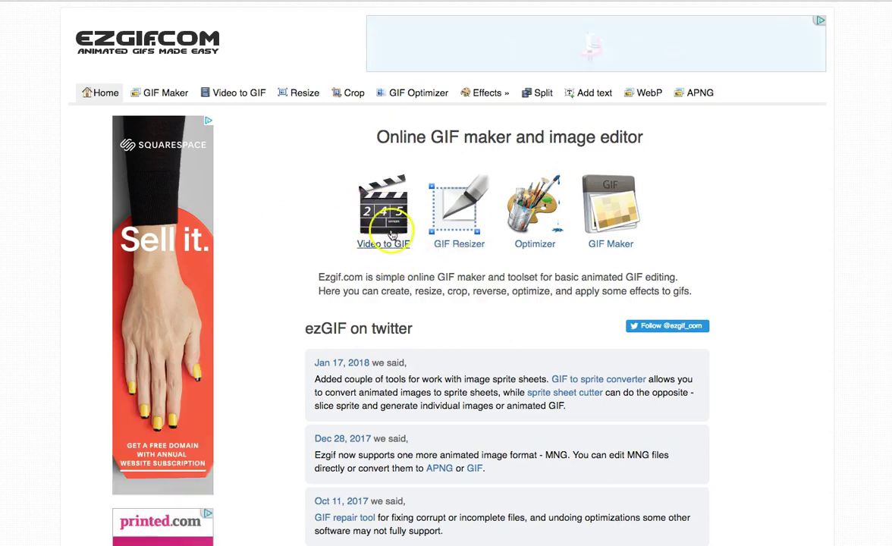
click(384, 222)
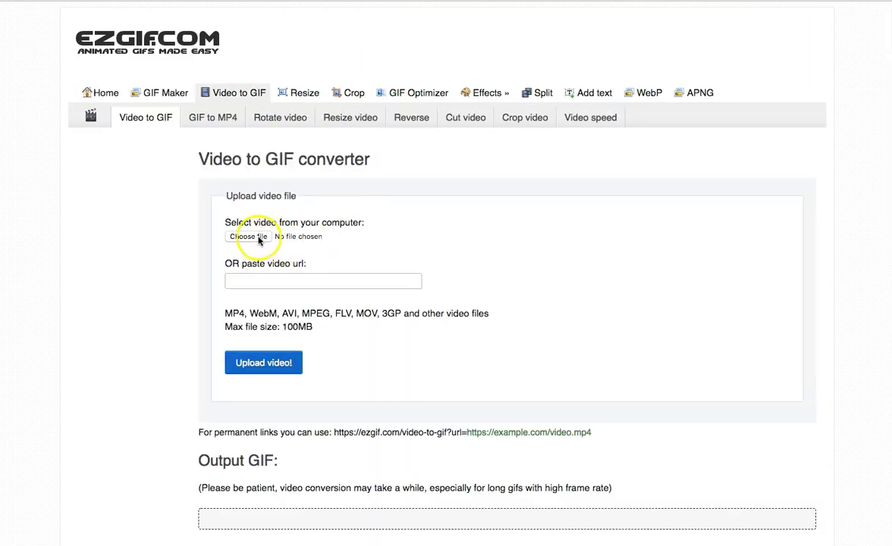
Choose Join My FB Group.mp4 from the Documents folder and upload it to the converter
click(259, 240)
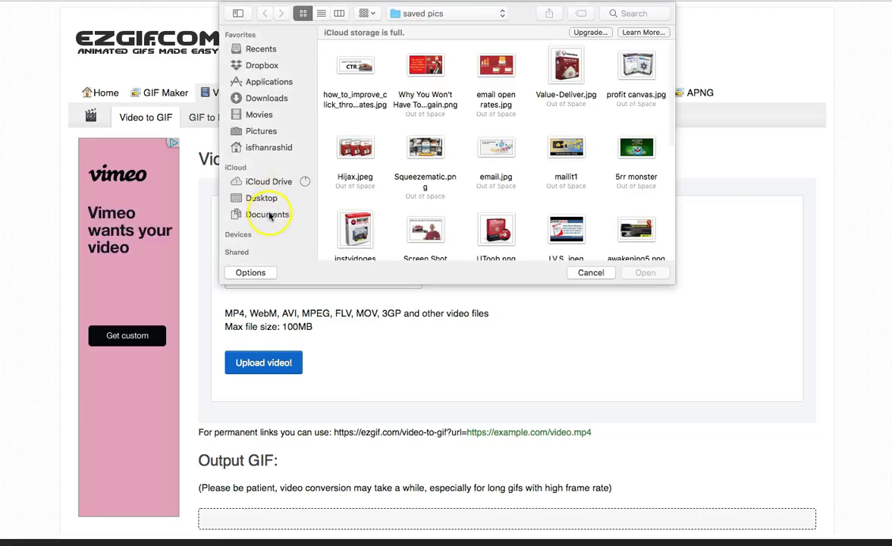
click(268, 215)
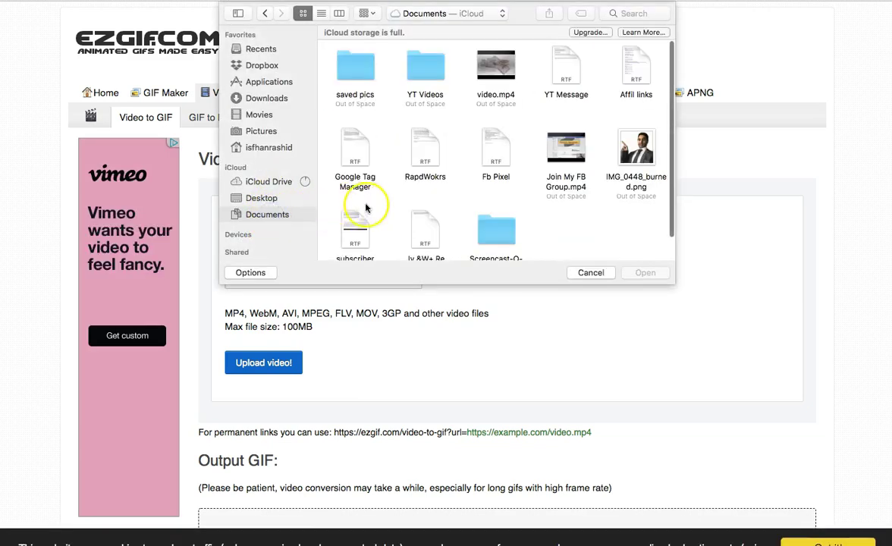
click(561, 155)
click(643, 273)
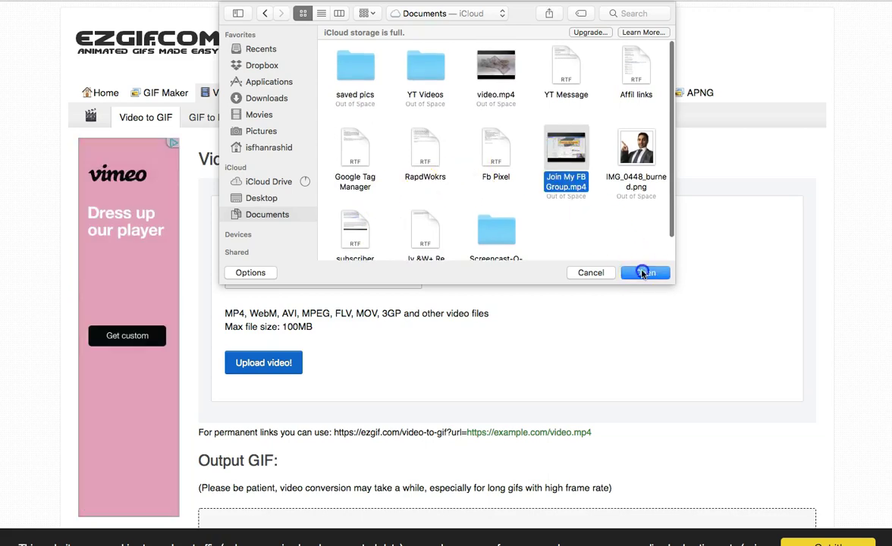
click(268, 364)
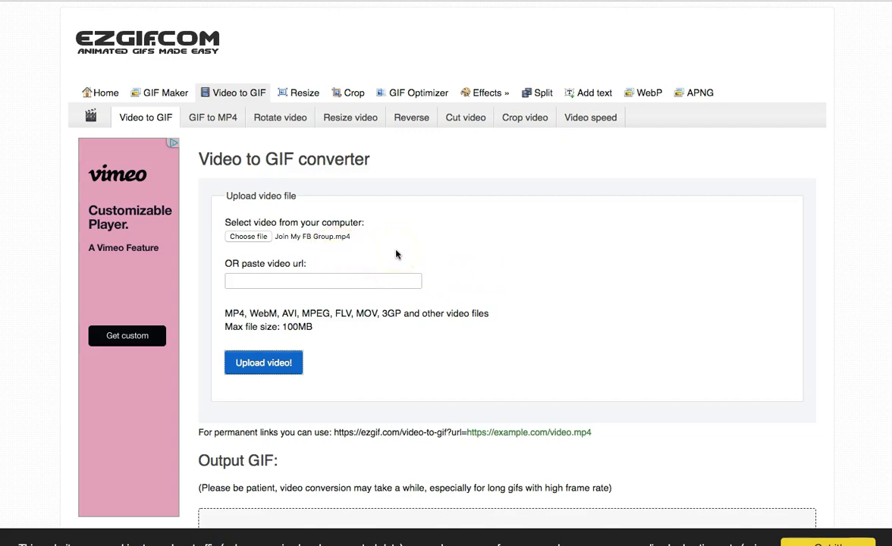
click(363, 263)
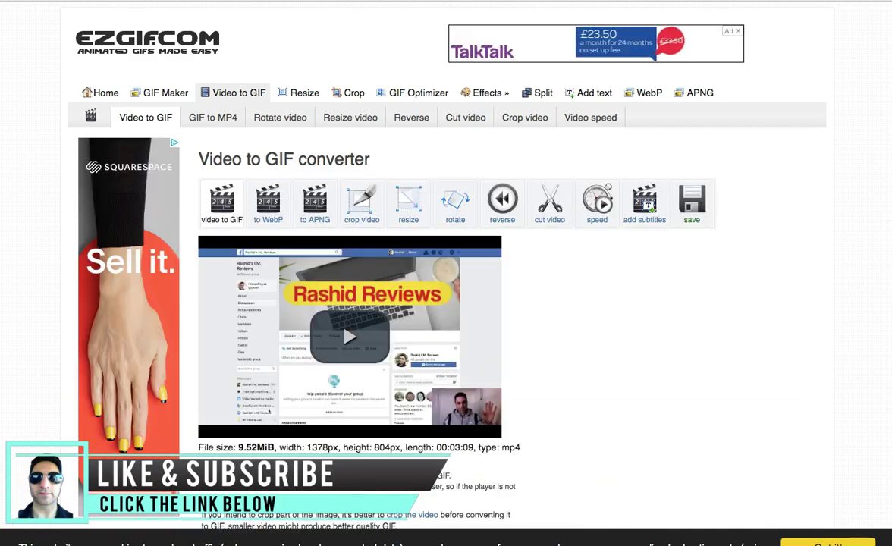
Play the preview of the uploaded video and pause it at about 0:33
scroll(538, 313, down, 2)
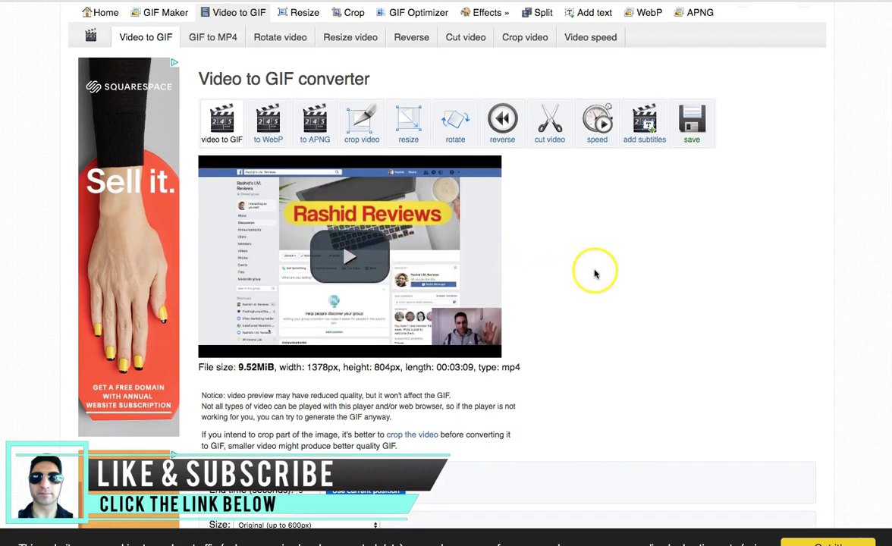
scroll(593, 272, down, 2)
scroll(346, 205, up, 1)
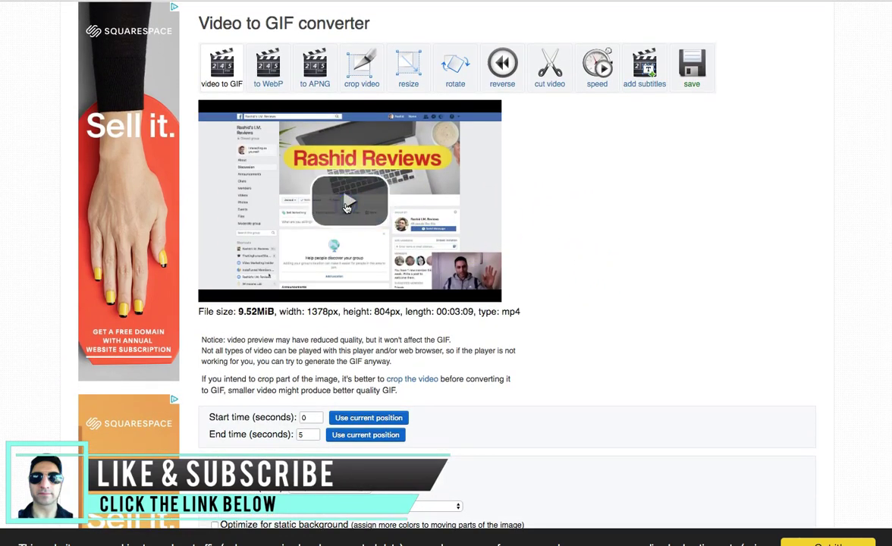
click(350, 262)
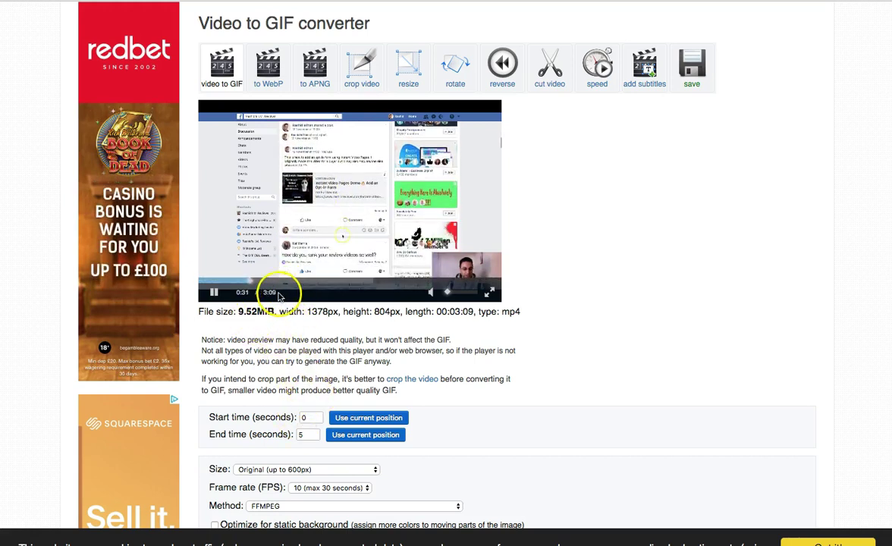
click(215, 294)
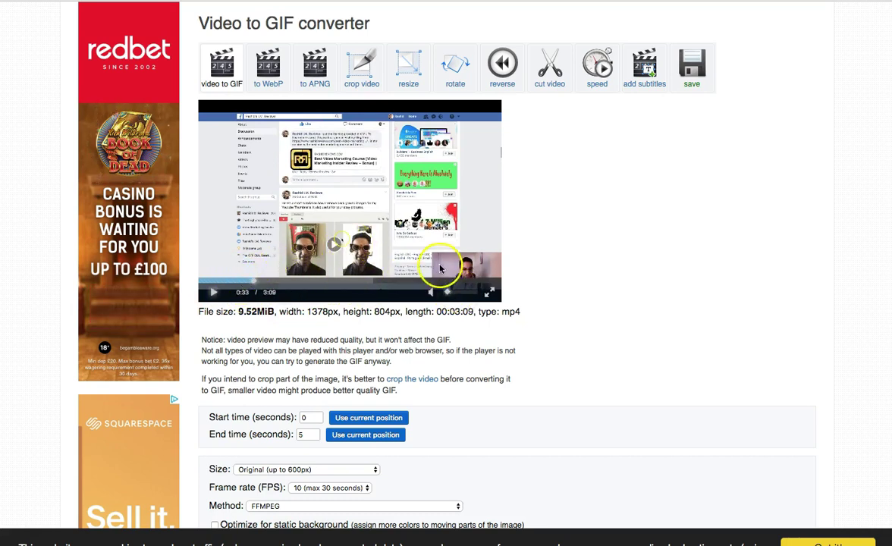
Set the GIF's start time to 22 seconds and its end time to 28 seconds
scroll(566, 282, down, 1)
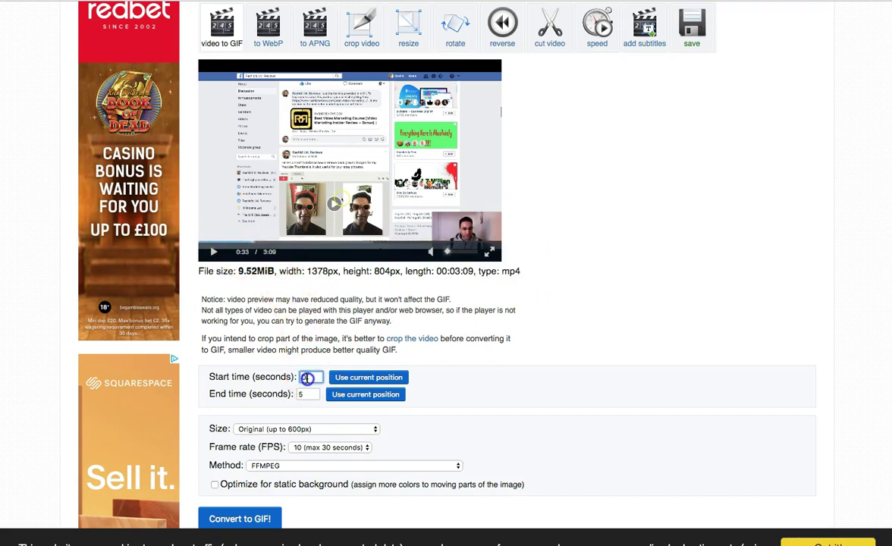
drag(304, 378, 283, 386)
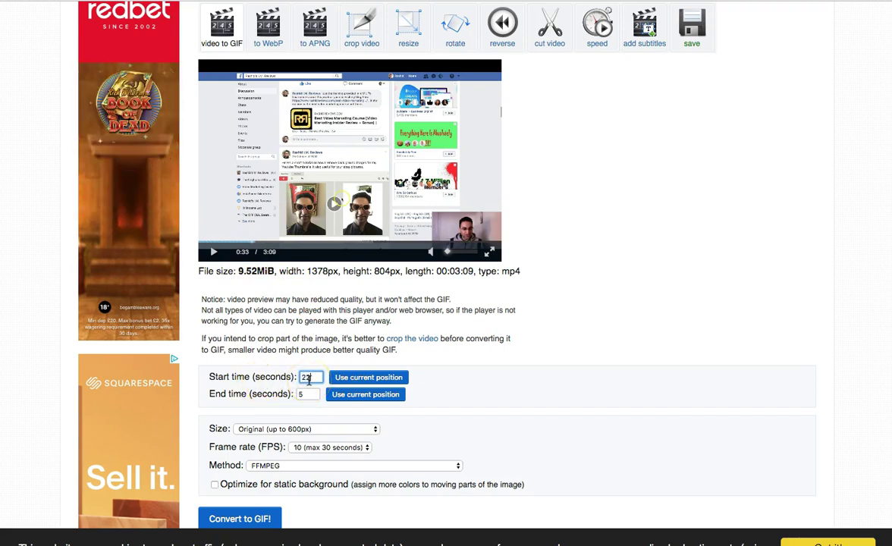
text(22)
click(302, 394)
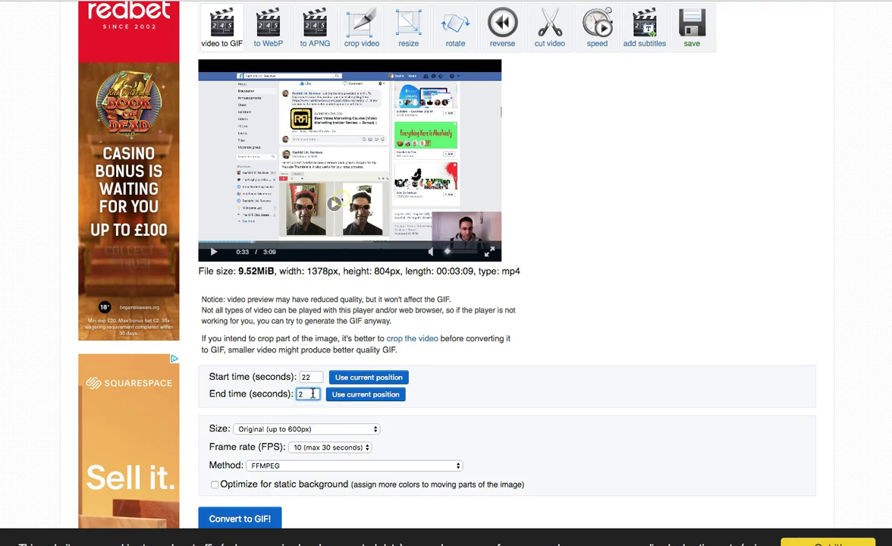
text(8)
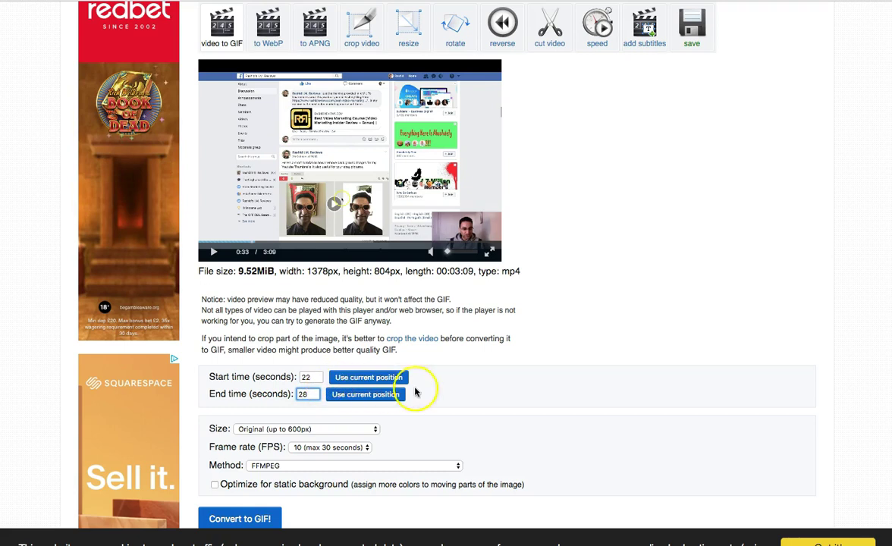
Convert the selected video section to a GIF with the existing size and frame rate settings, and save the output GIF
scroll(432, 364, down, 2)
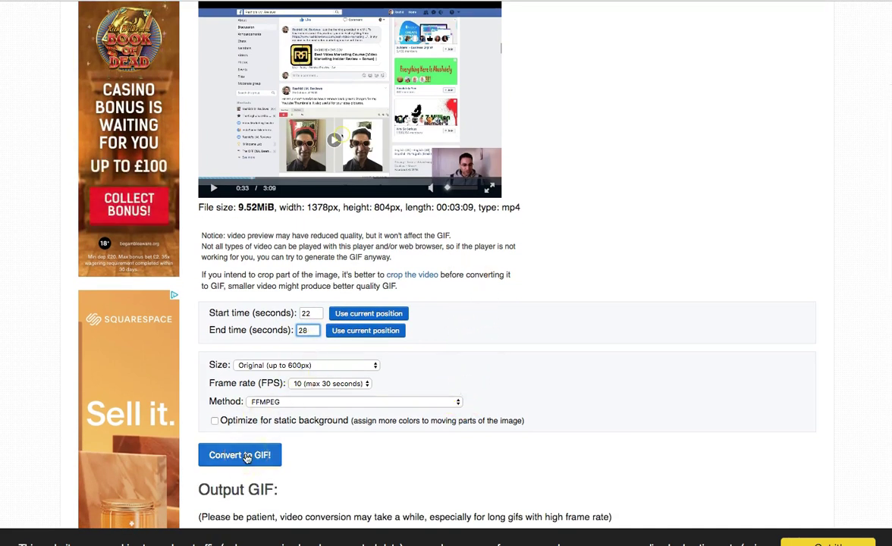
click(246, 456)
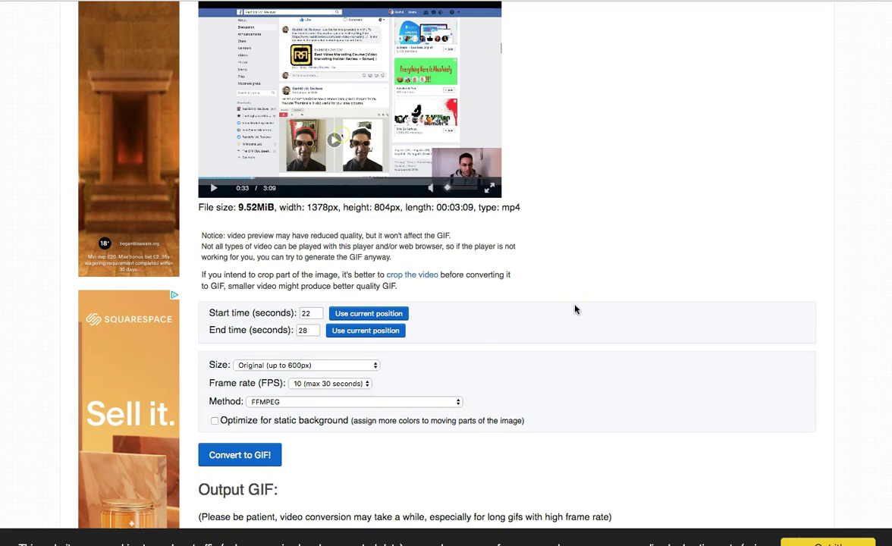
scroll(587, 310, down, 3)
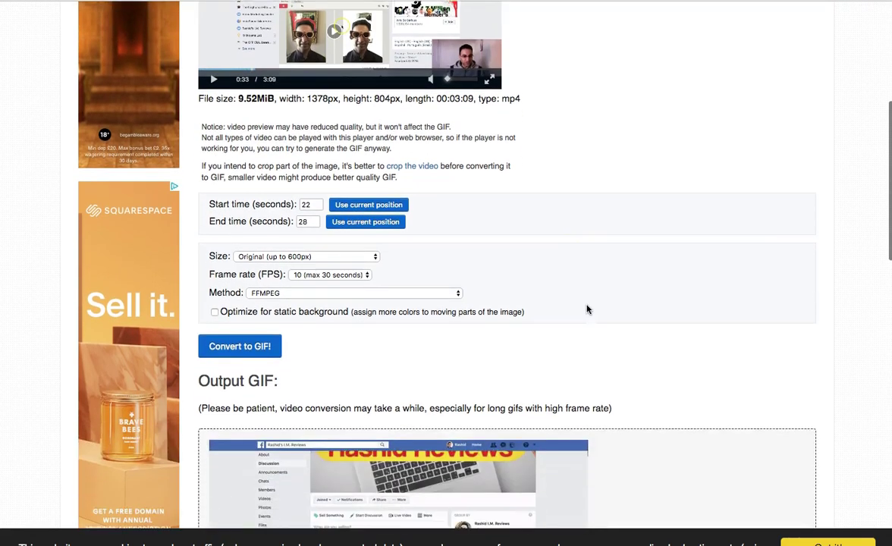
scroll(587, 310, down, 8)
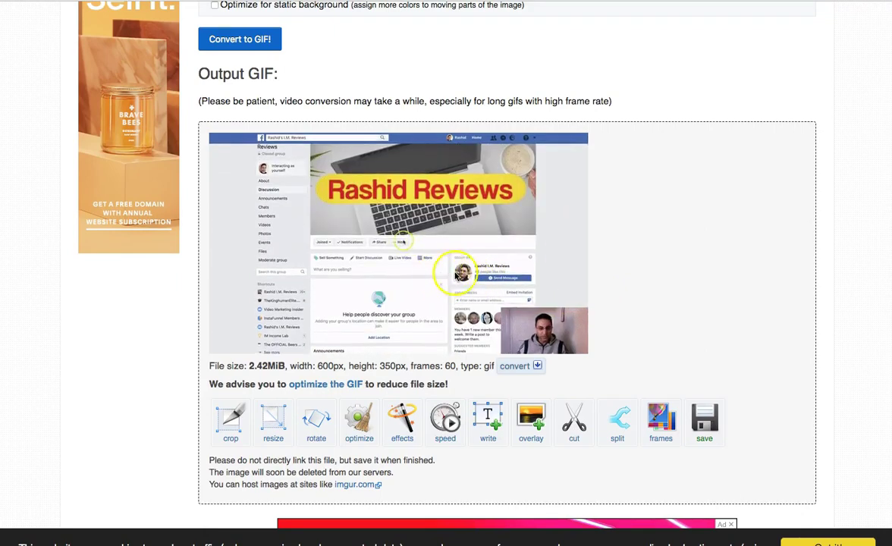
scroll(654, 285, down, 1)
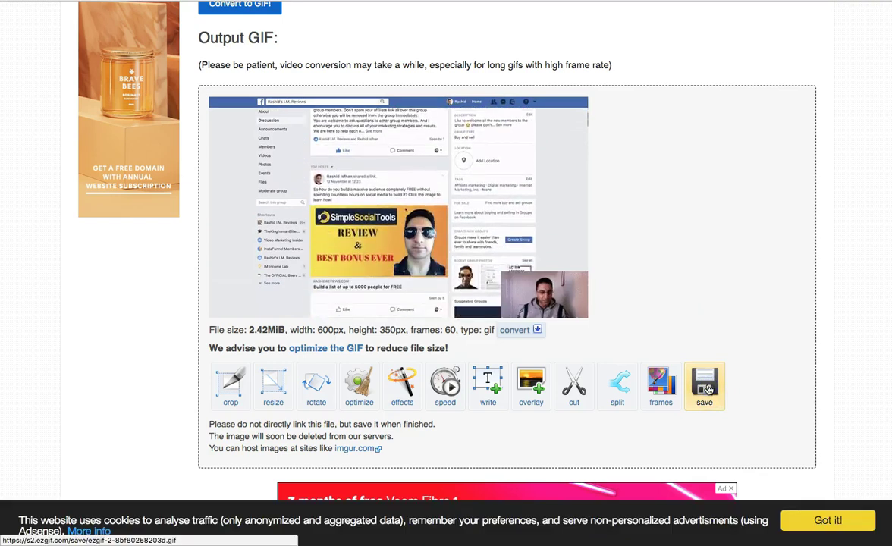
click(713, 390)
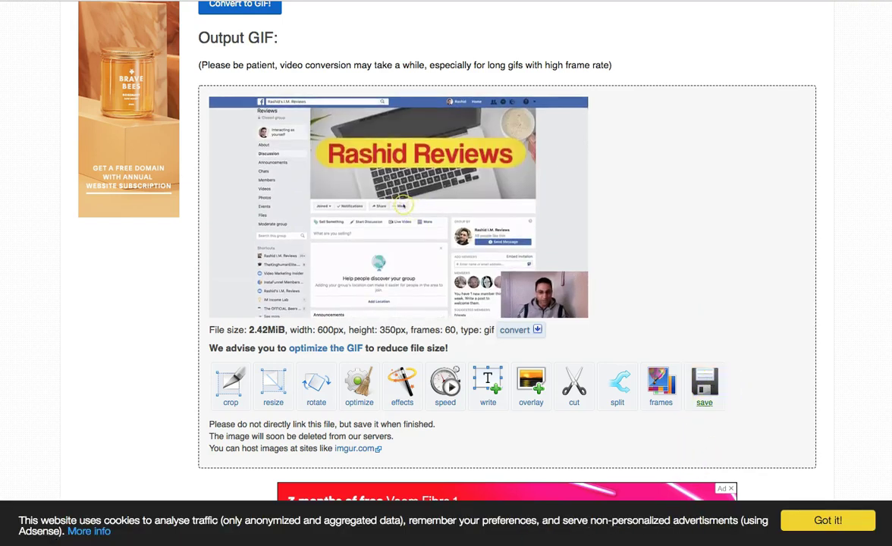
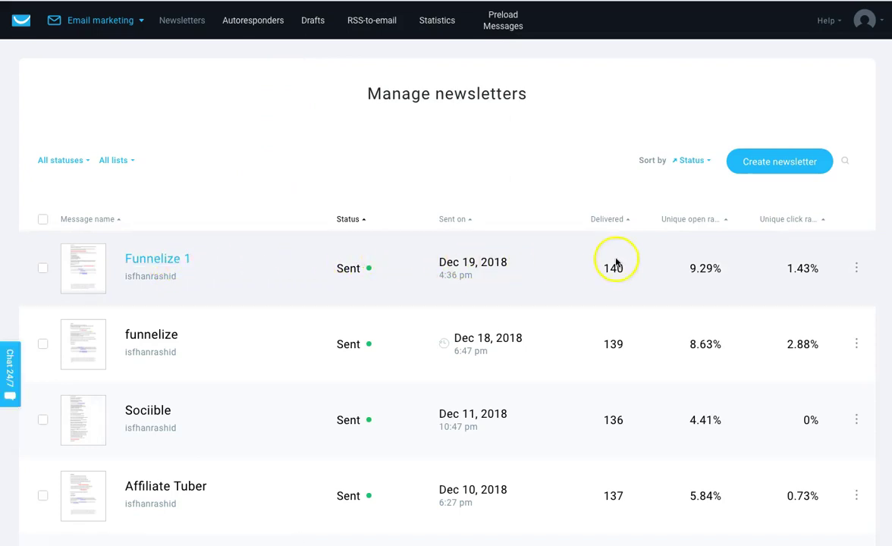
Open the sent Funnelize 1 newsletter in GetResponse and continue past its settings to the message editor
click(855, 270)
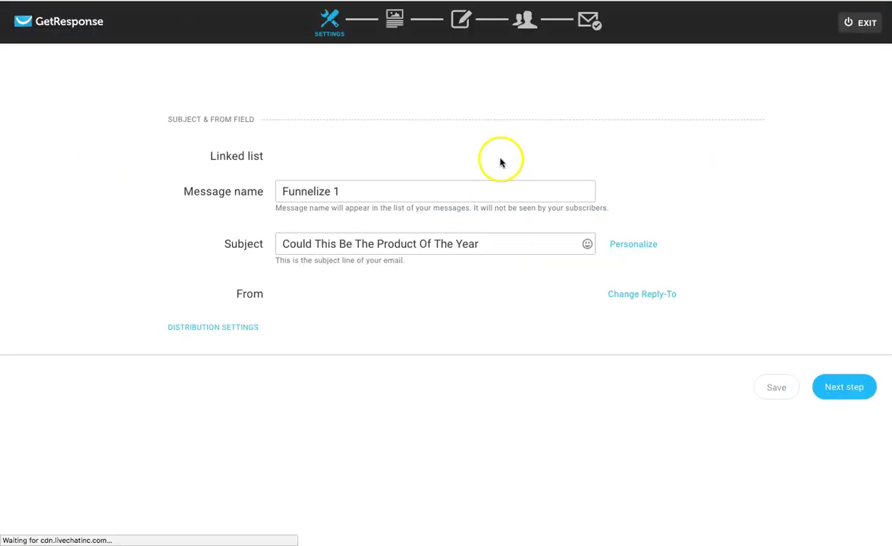
click(844, 402)
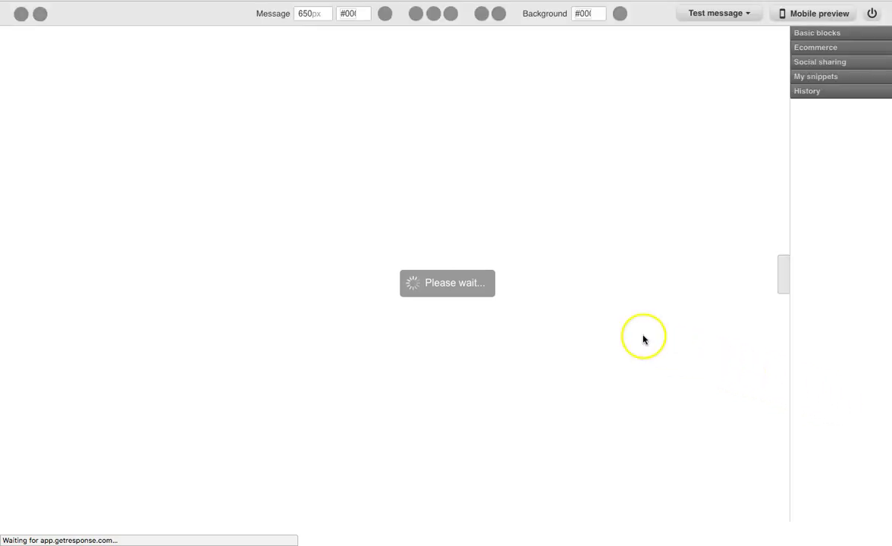
scroll(502, 299, down, 2)
scroll(528, 355, up, 2)
scroll(480, 298, down, 3)
scroll(481, 296, down, 1)
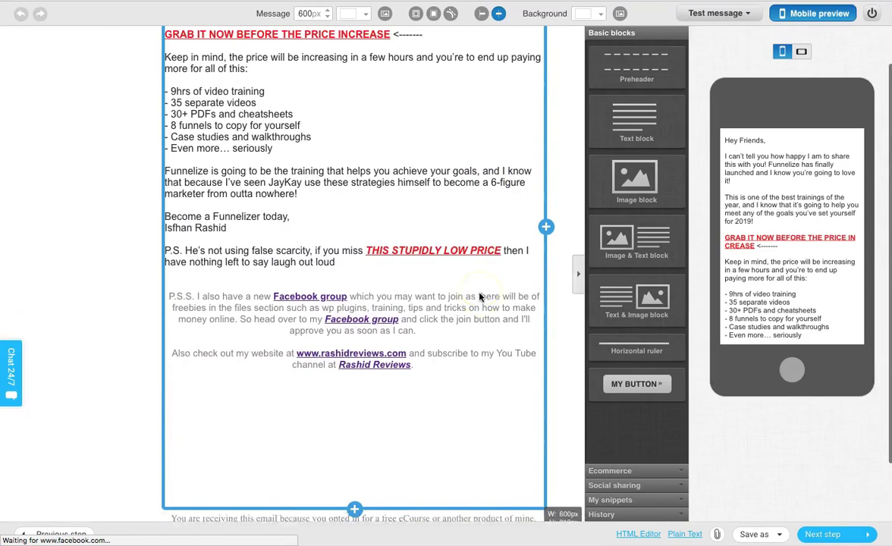
scroll(486, 296, up, 4)
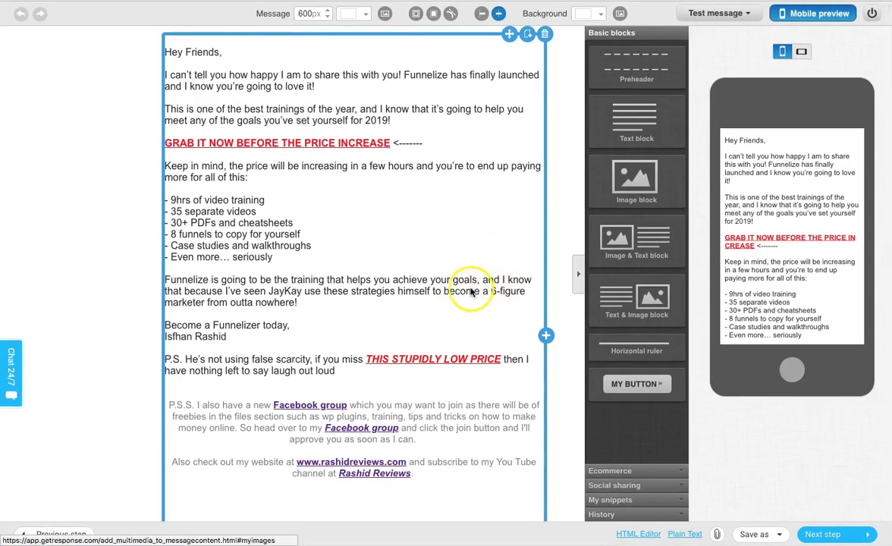
Insert an image block between the text block with the Facebook group links and the subscription disclaimer
scroll(470, 292, down, 4)
scroll(470, 293, up, 1)
scroll(468, 292, down, 2)
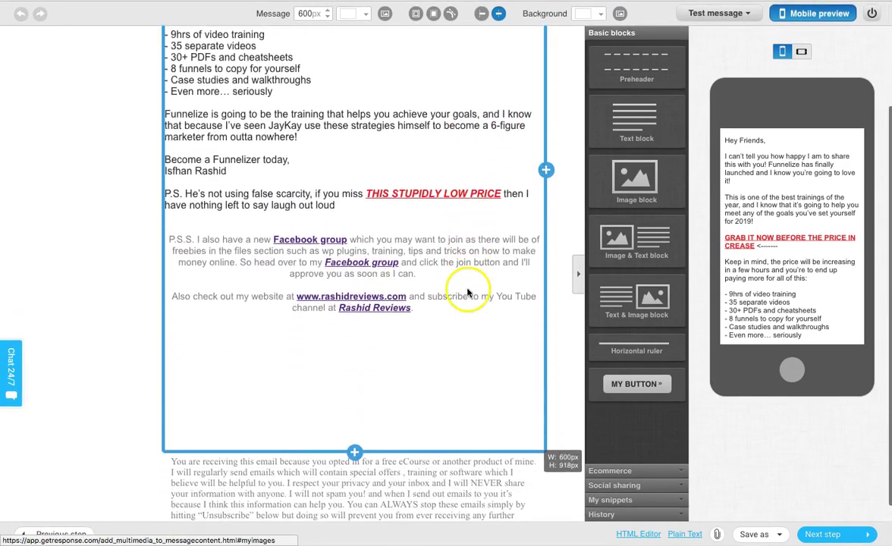
scroll(468, 292, up, 4)
scroll(468, 292, down, 4)
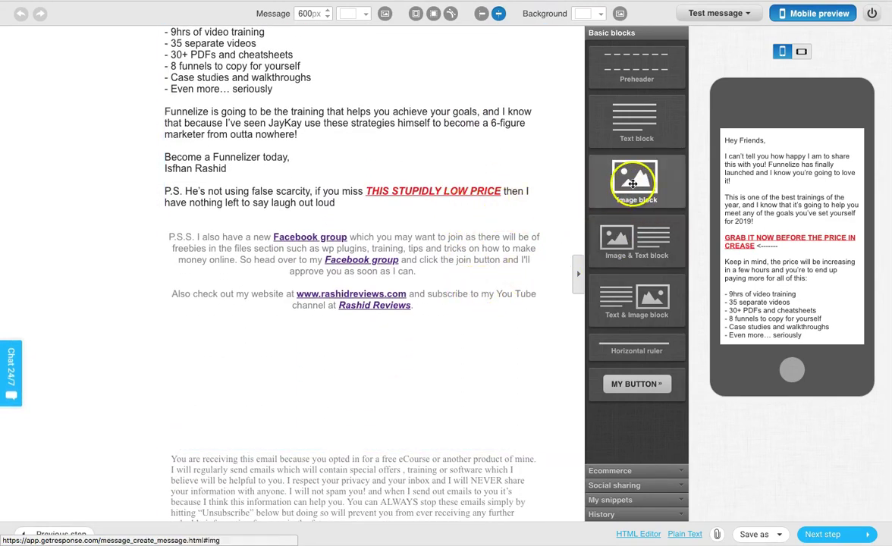
drag(610, 214, 322, 484)
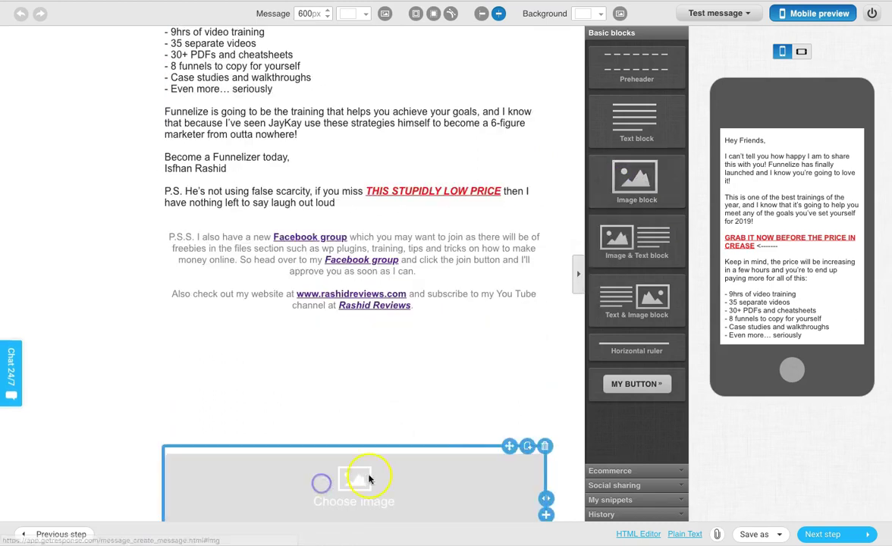
scroll(577, 410, down, 2)
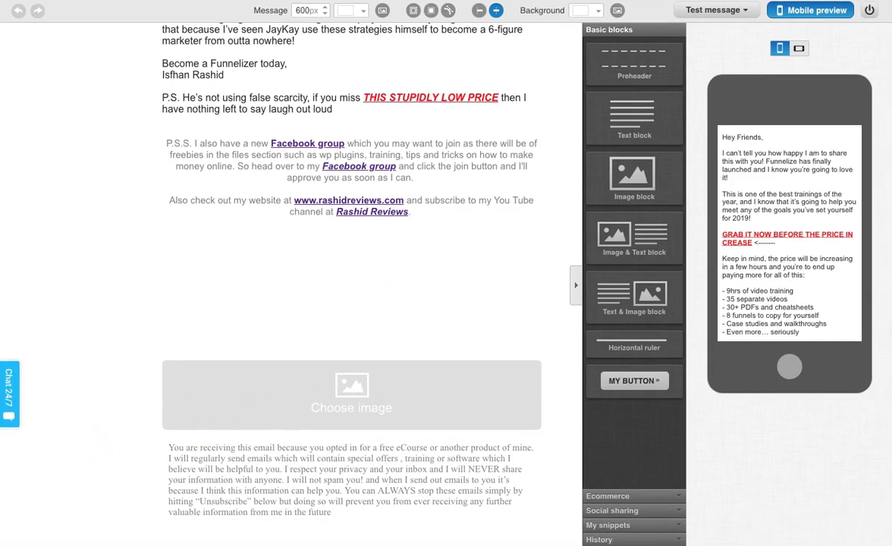
Place ezgif.com-video-to-gif (1).gif from the Downloads folder into the empty image block
key(super+Tab)
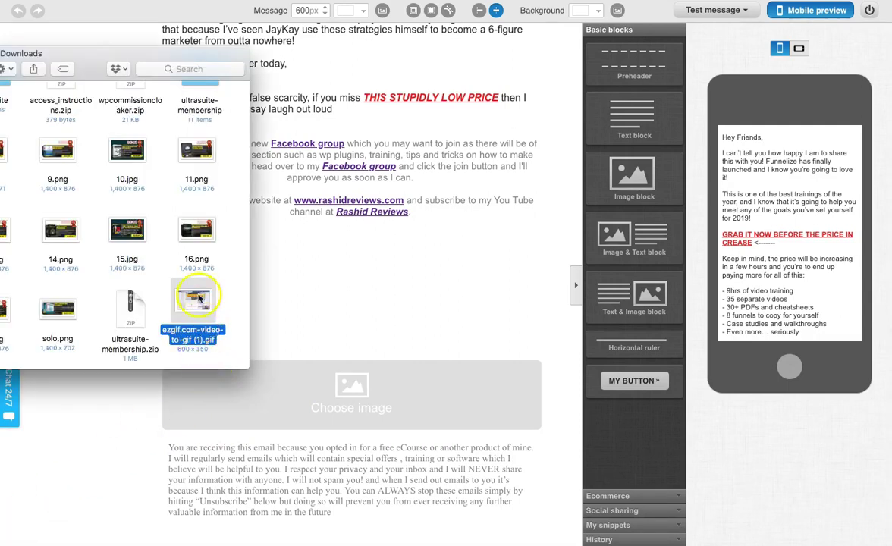
drag(208, 289, 376, 373)
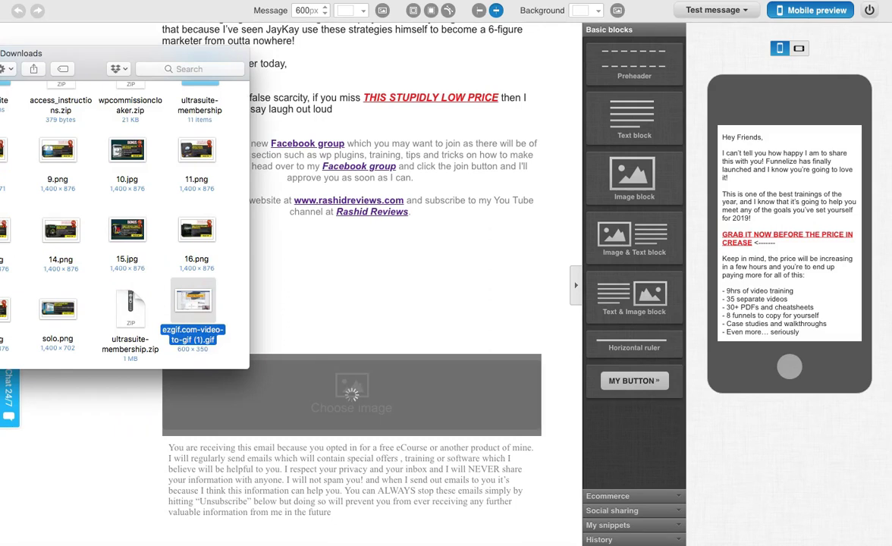
click(456, 269)
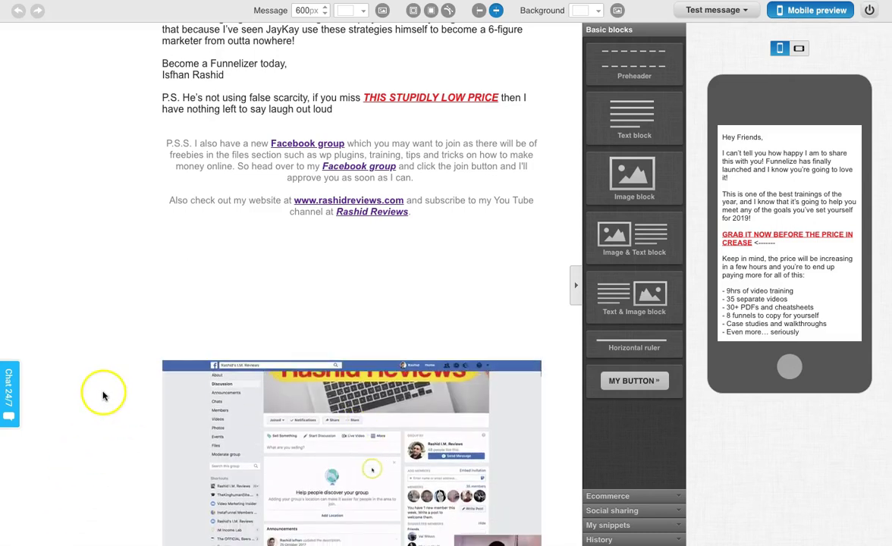
Examine the animated GIF's playback and its placement beneath the message text in the newsletter
scroll(114, 380, up, 1)
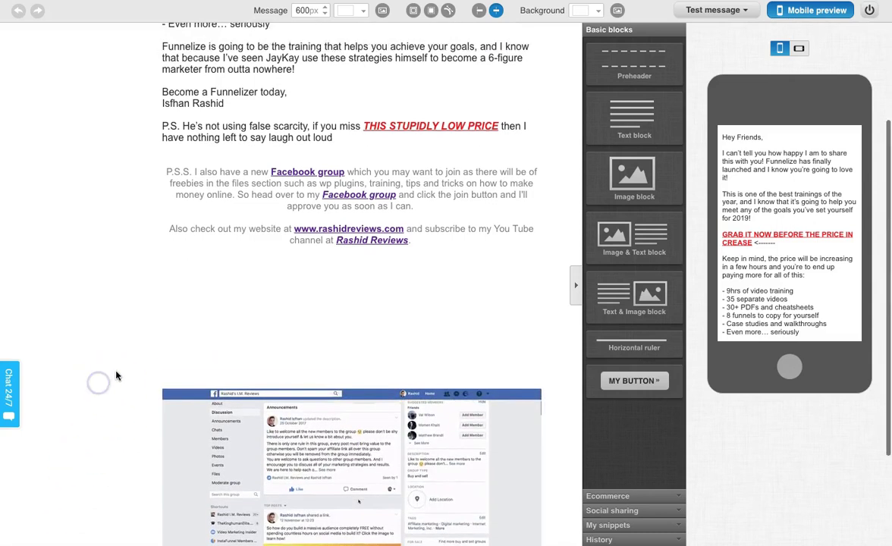
scroll(117, 375, down, 5)
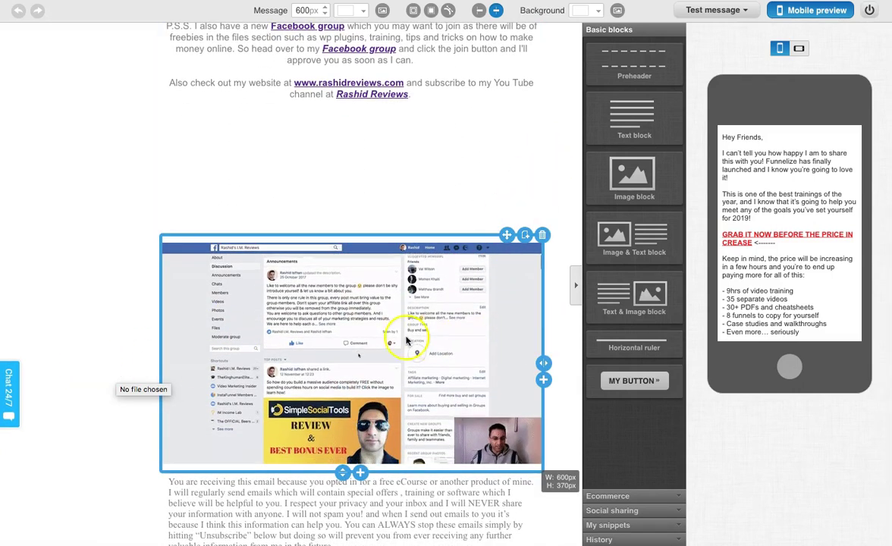
scroll(58, 172, up, 2)
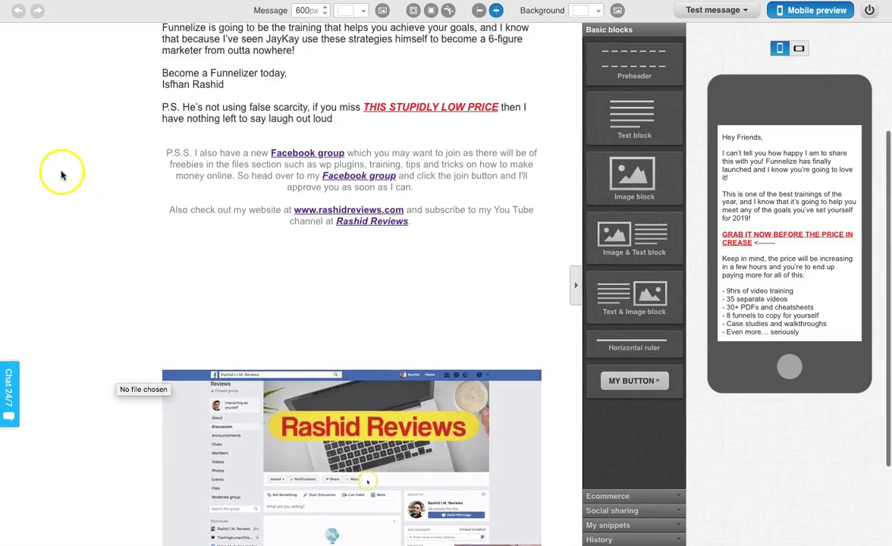
scroll(63, 174, up, 3)
scroll(66, 176, down, 2)
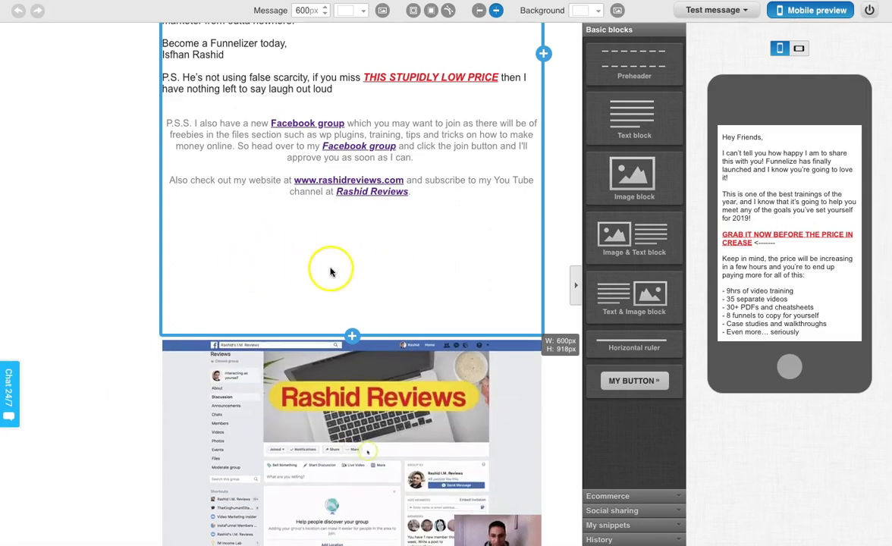
scroll(369, 364, down, 1)
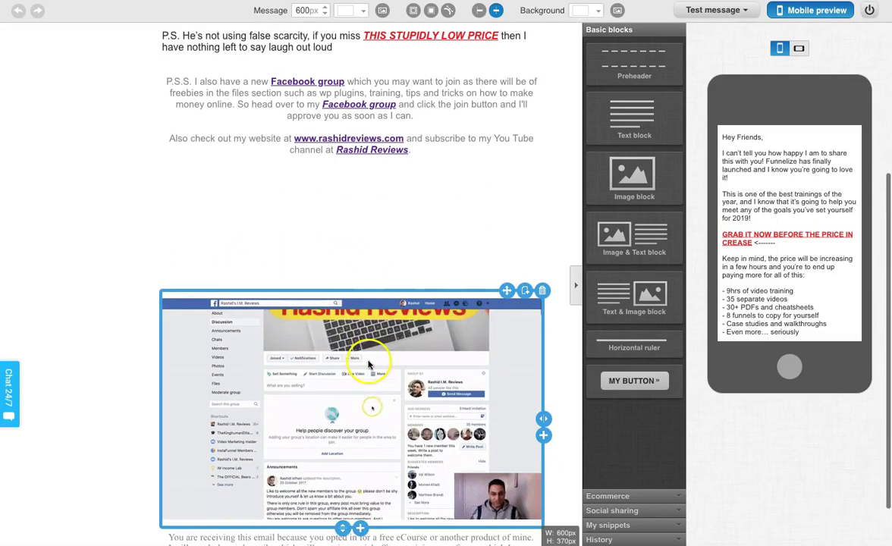
scroll(258, 182, up, 5)
scroll(309, 126, up, 1)
scroll(341, 137, down, 3)
scroll(329, 173, up, 2)
scroll(329, 174, down, 6)
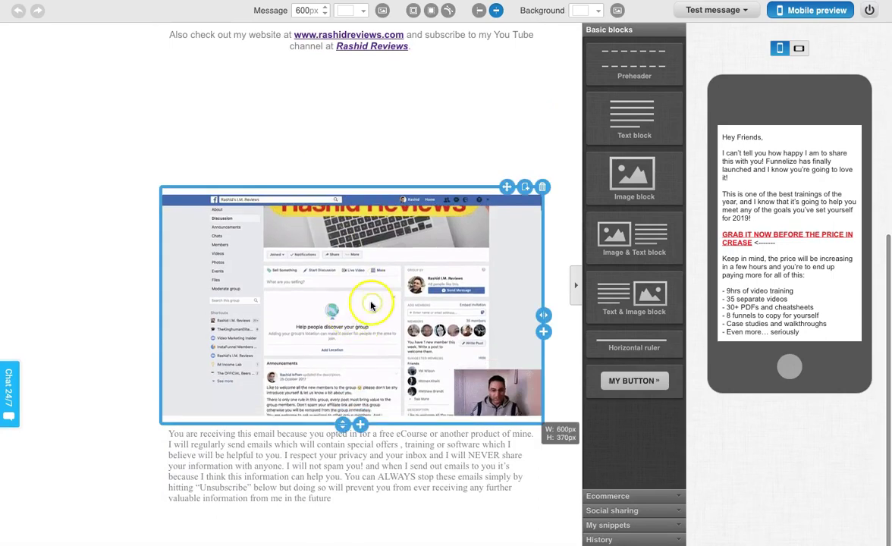
scroll(357, 301, up, 4)
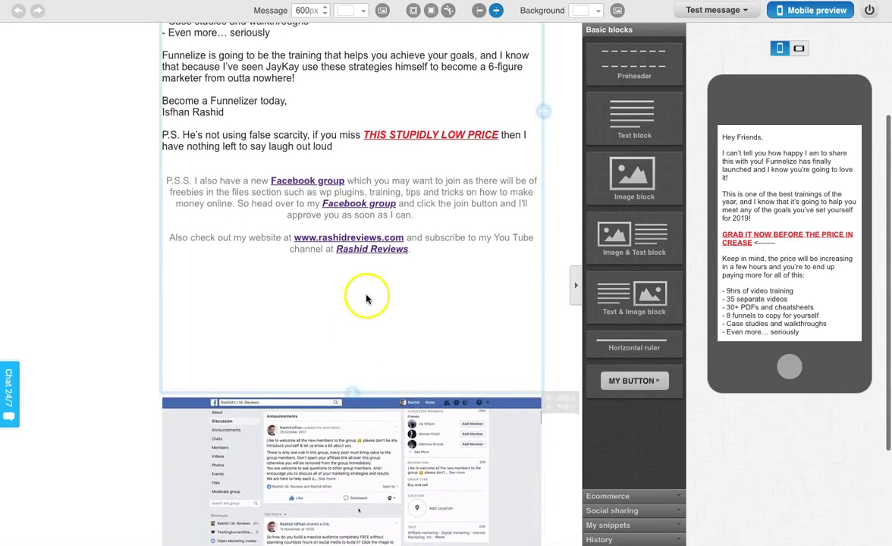
scroll(393, 295, down, 4)
scroll(364, 296, up, 2)
scroll(364, 300, down, 2)
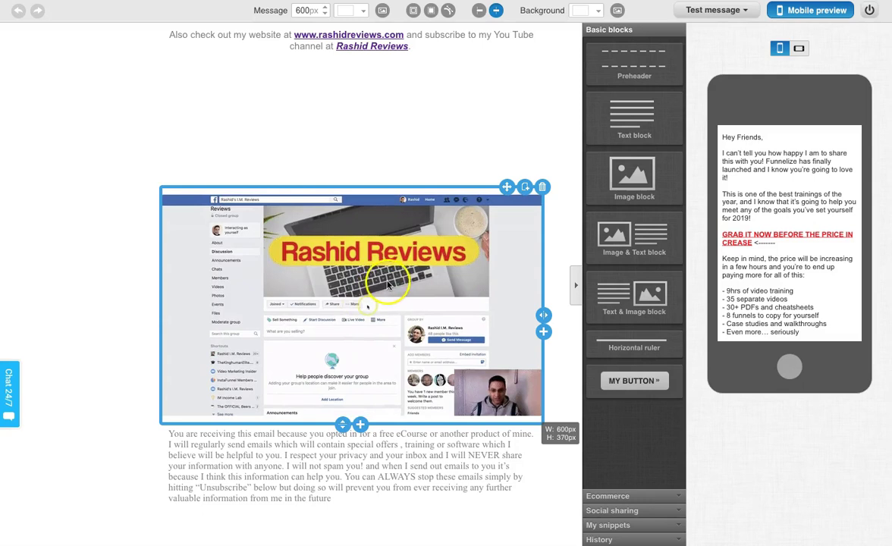
Send a test message of the newsletter to the preselected email address
scroll(364, 289, up, 5)
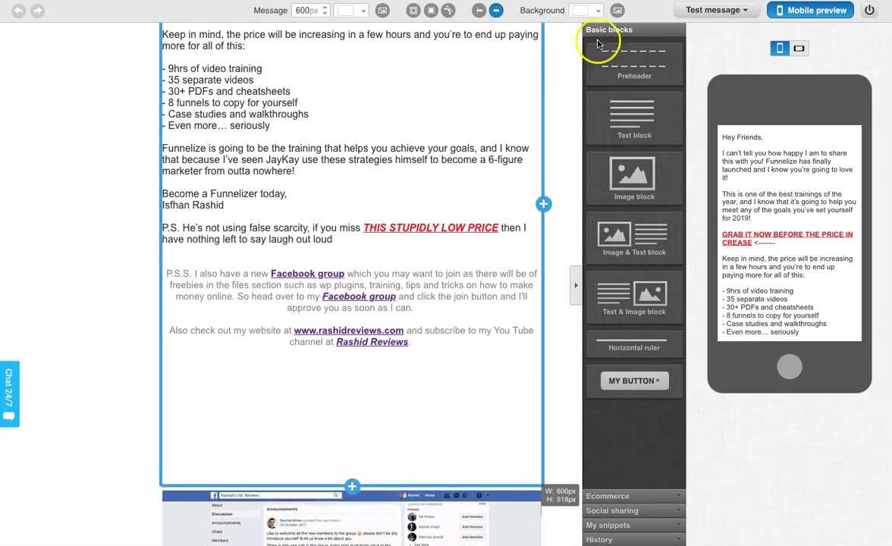
click(714, 31)
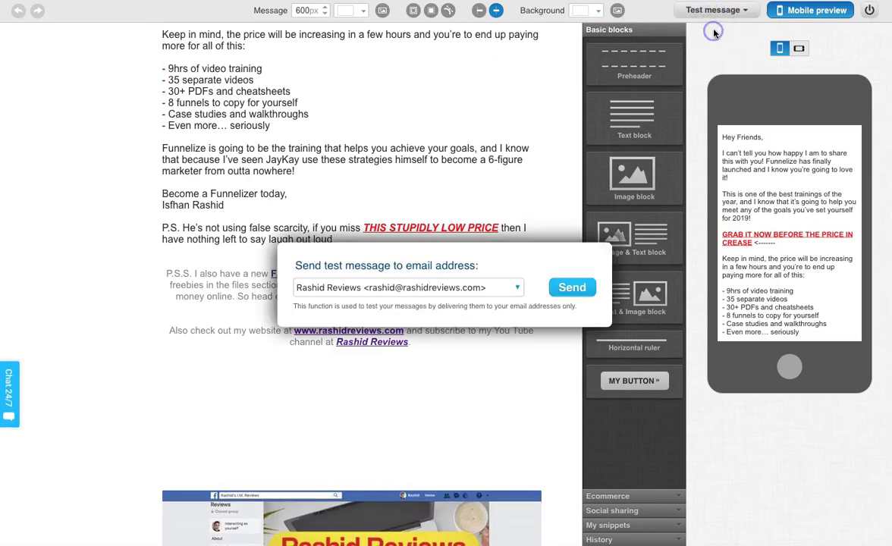
click(556, 287)
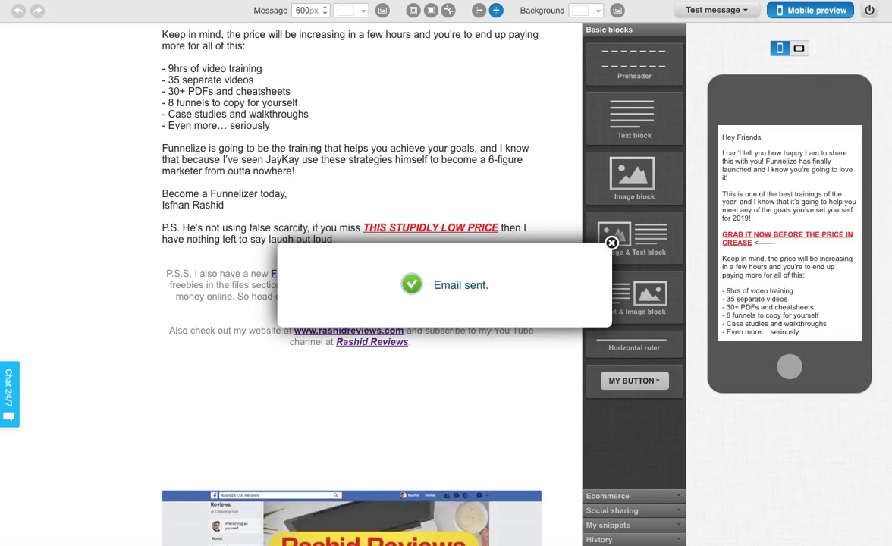
Switch to Mail and open the received "Could This Be The Product Of The Year" test email at its GIF
click(107, 513)
click(2, 167)
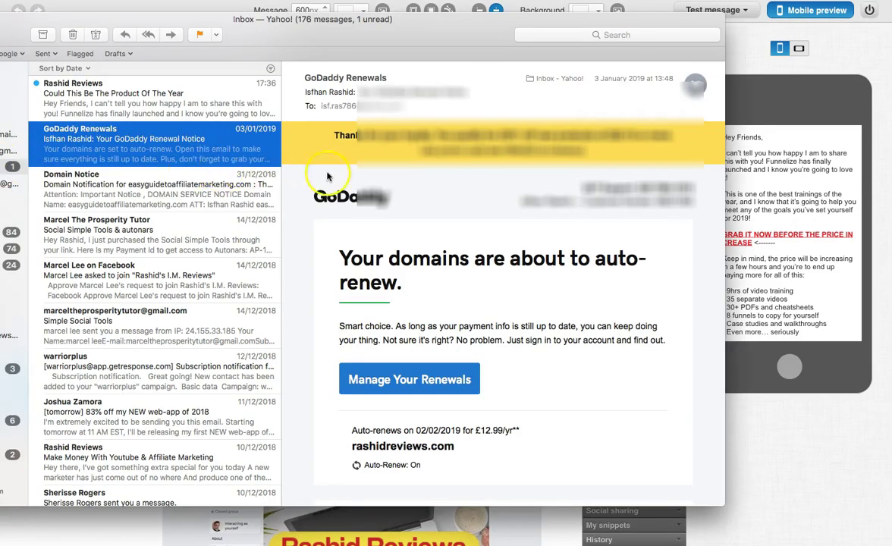
click(98, 97)
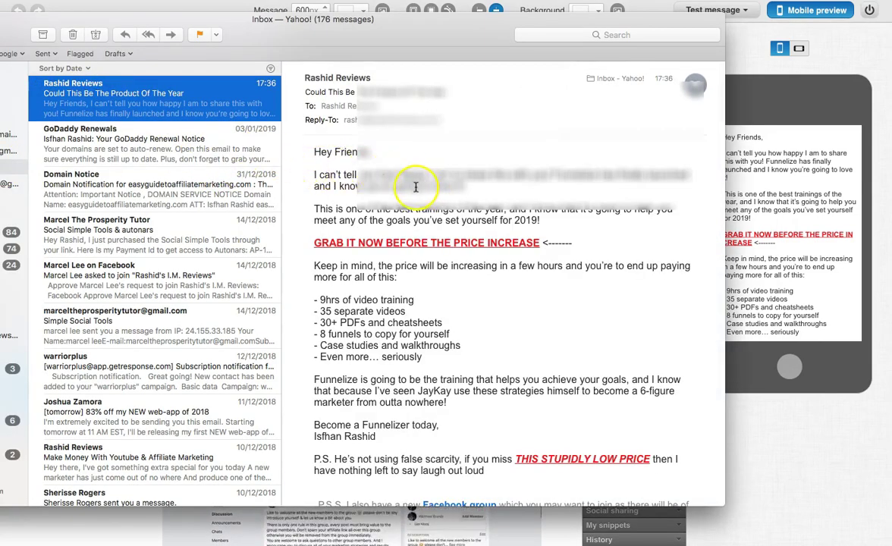
scroll(415, 186, down, 15)
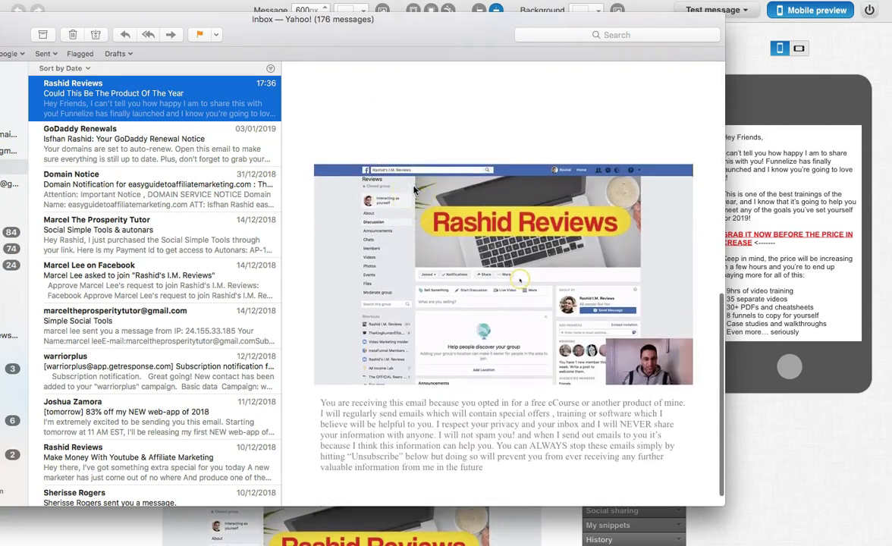
Check the whole test email, from the greeting to the disclaimer, and whether the embedded GIF animates
click(448, 157)
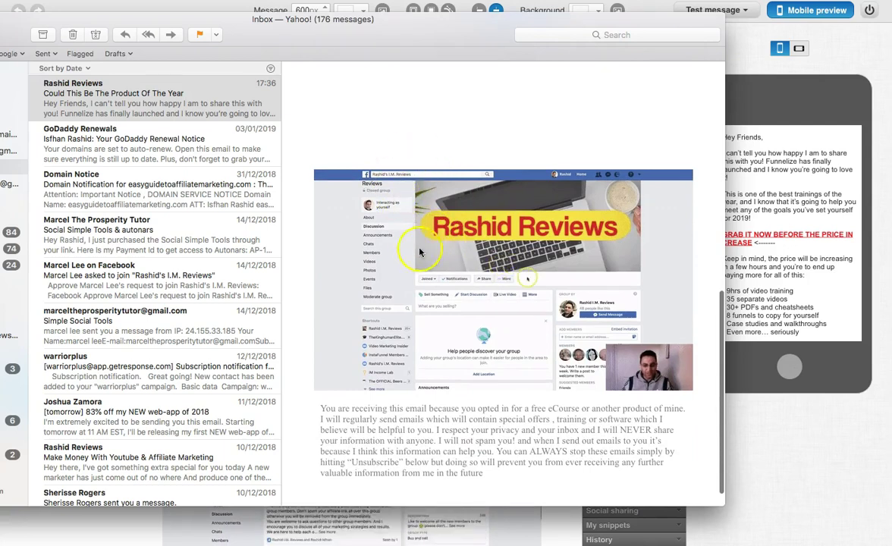
scroll(419, 252, down, 1)
scroll(408, 226, up, 3)
scroll(408, 225, down, 3)
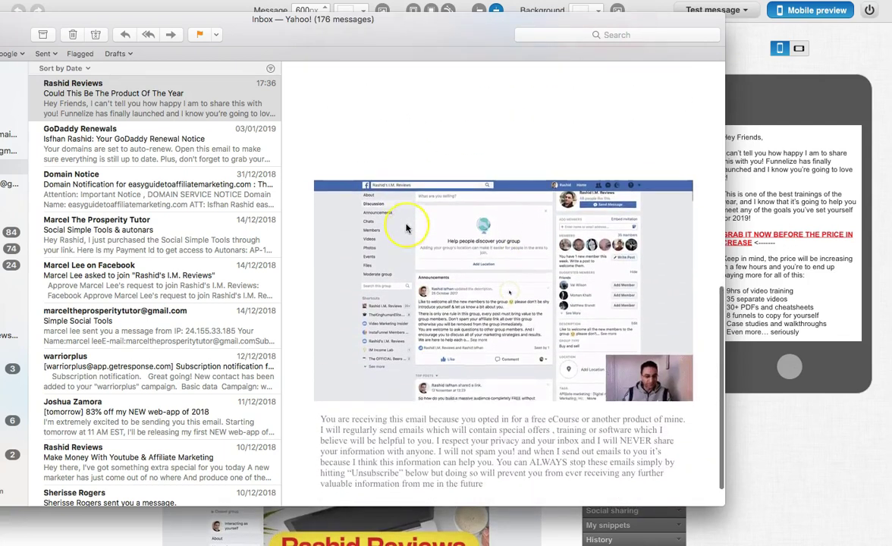
scroll(406, 227, up, 10)
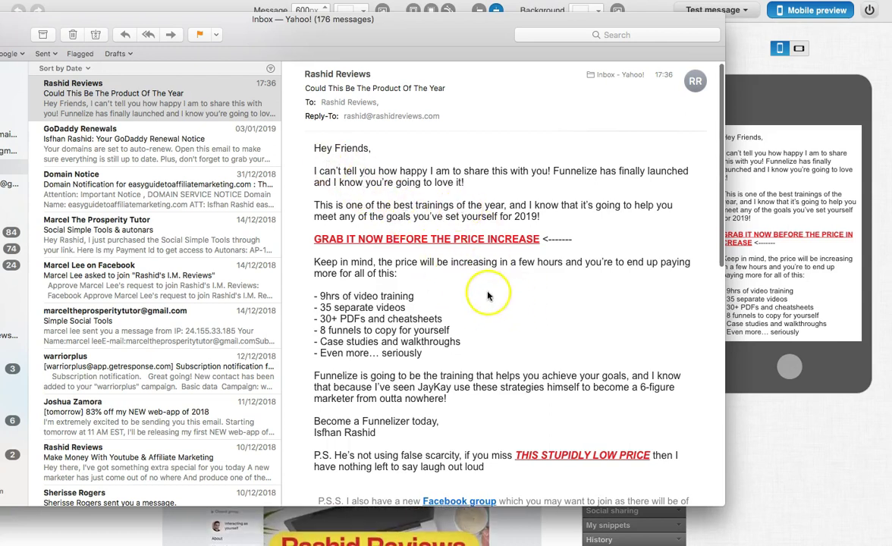
scroll(490, 313, down, 10)
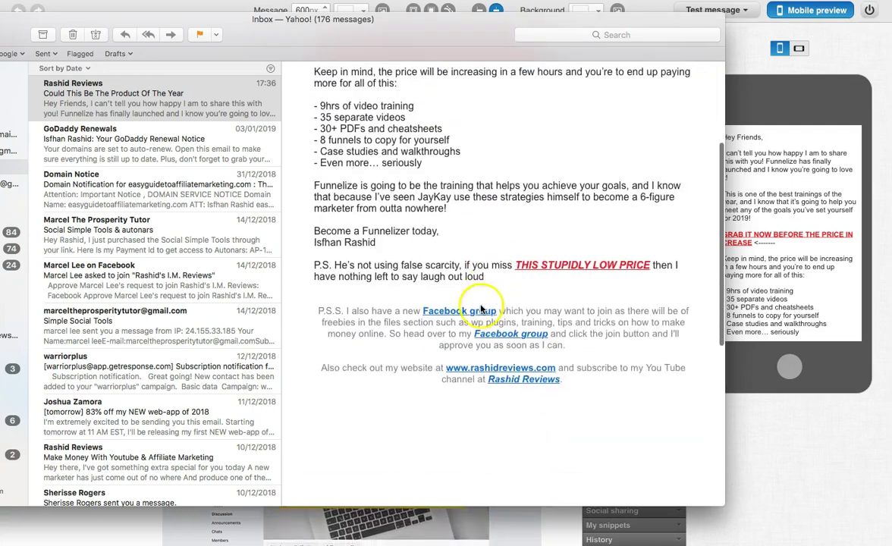
scroll(455, 296, down, 5)
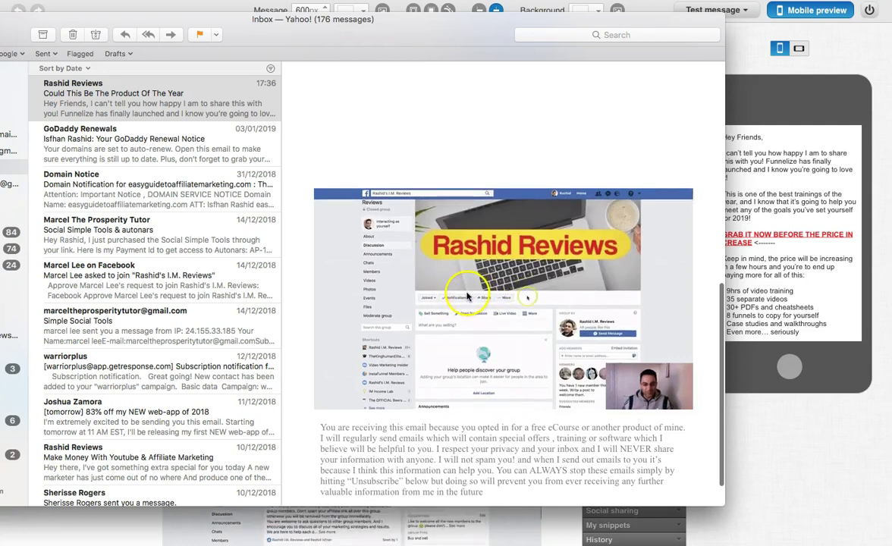
scroll(467, 296, up, 4)
scroll(465, 296, down, 4)
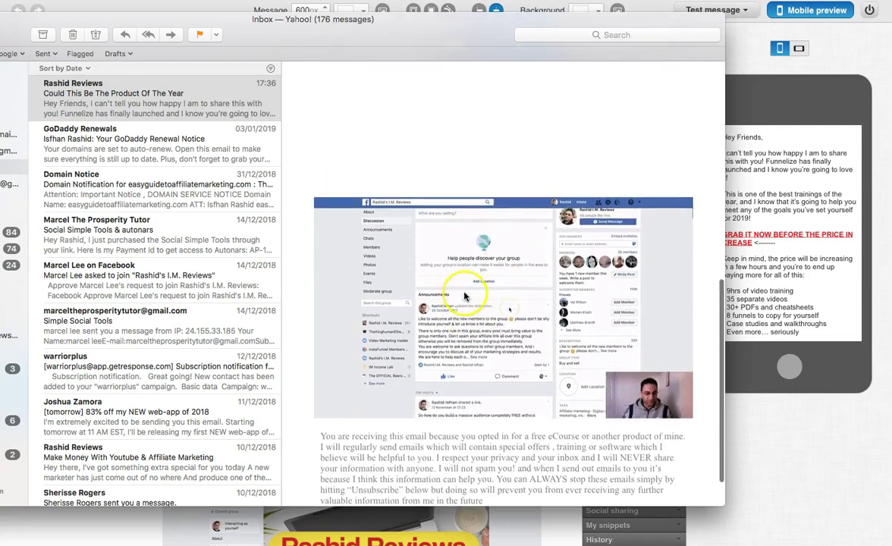
scroll(465, 296, up, 3)
Hide Mail and view the animated GIF in the Facebook group post "Here's how to get people to open your emails."
key(super+h)
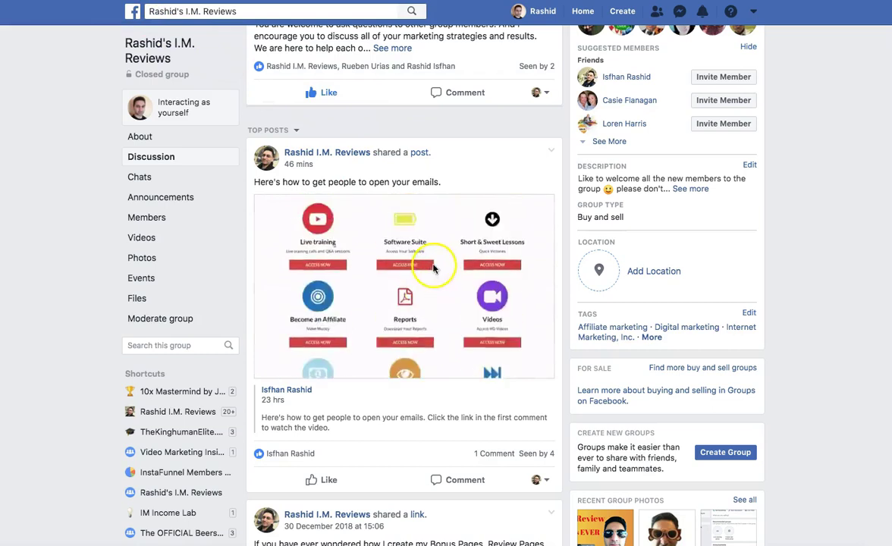
scroll(471, 270, up, 3)
scroll(465, 268, down, 3)
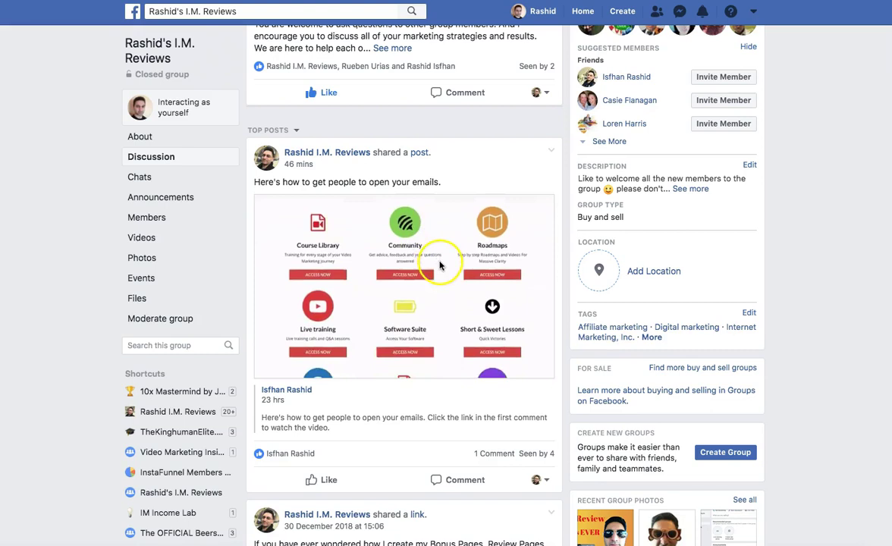
scroll(448, 263, down, 1)
scroll(449, 266, up, 1)
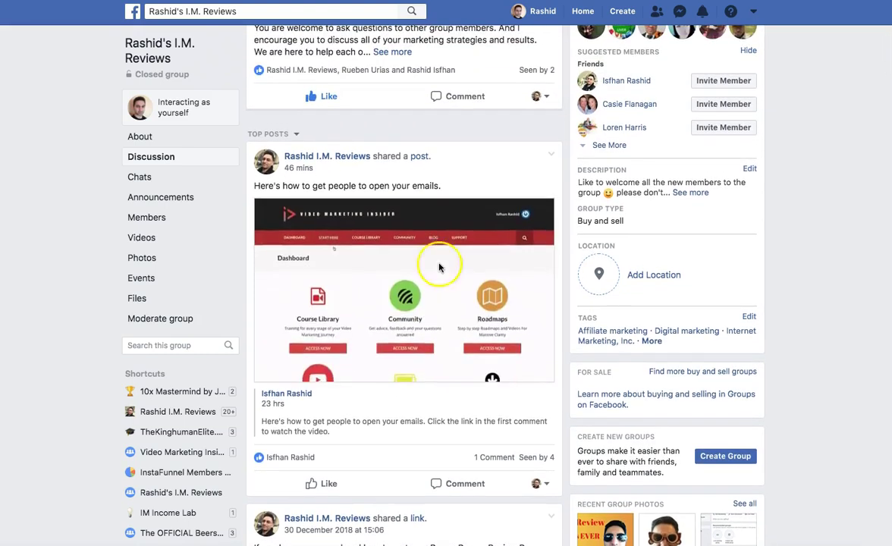
Switch from the Facebook group to the newsletter editor and examine the animated GIF block above the disclaimer
scroll(424, 242, up, 1)
scroll(434, 240, up, 2)
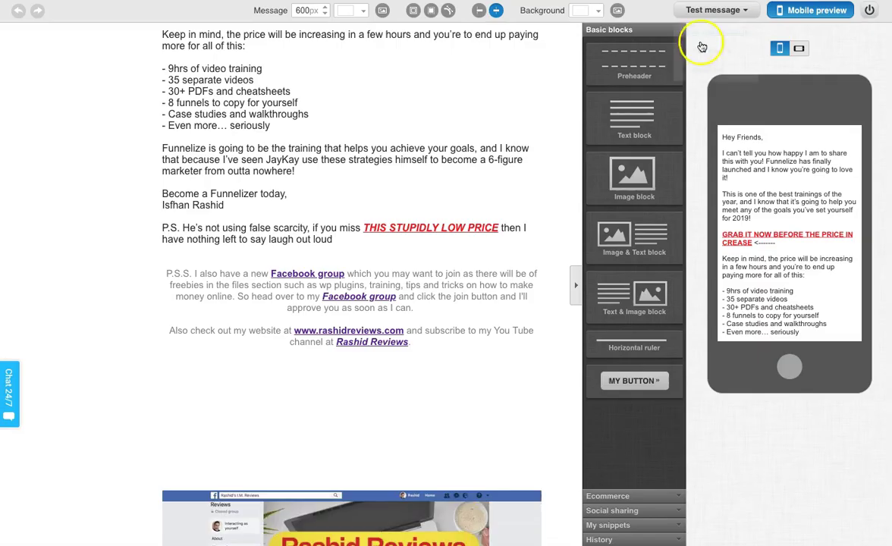
scroll(469, 191, down, 5)
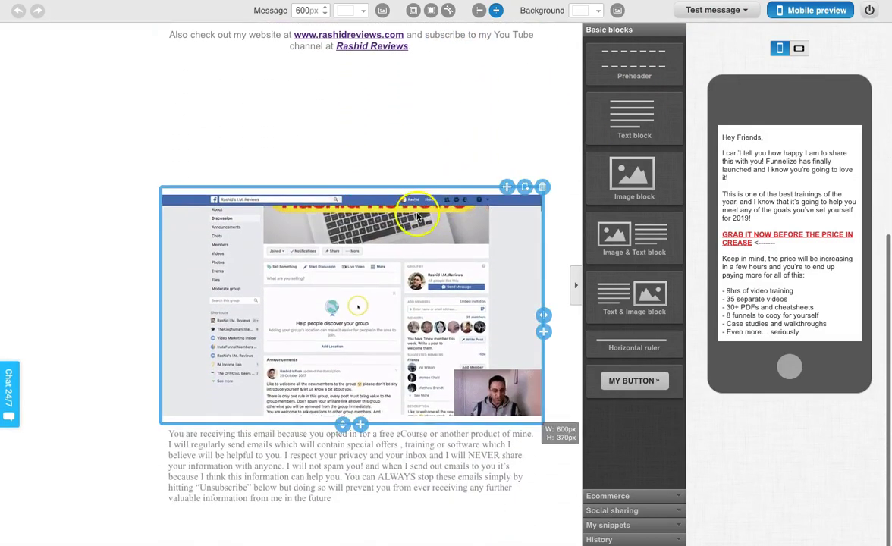
scroll(425, 216, up, 2)
scroll(424, 210, down, 1)
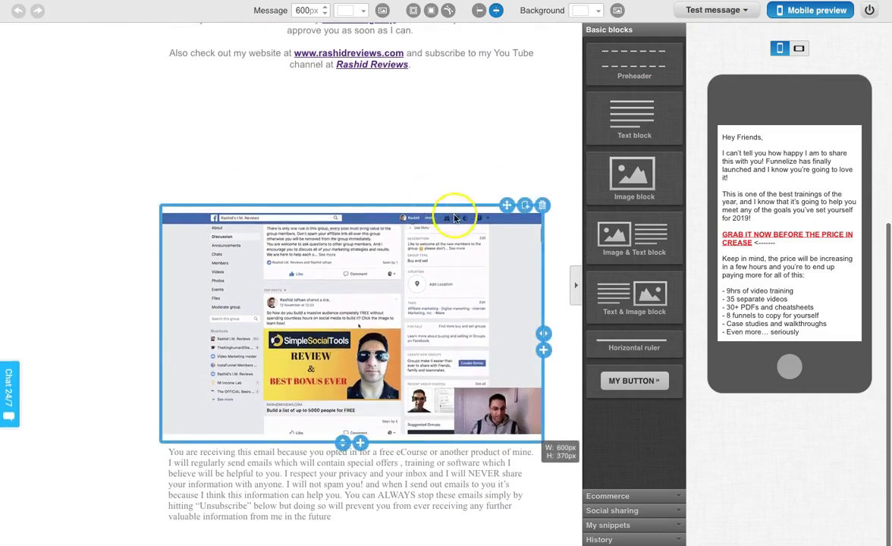
scroll(458, 229, up, 2)
scroll(485, 222, down, 2)
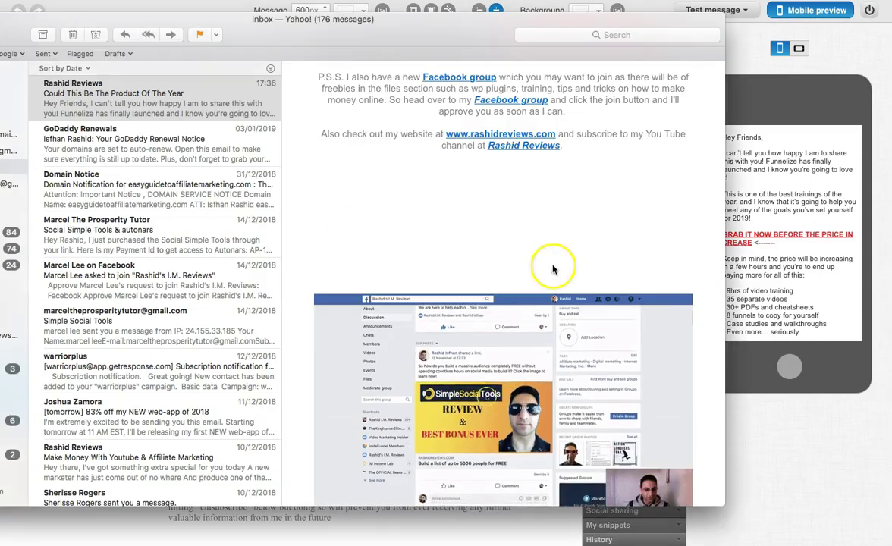
Switch to Mail and check the received test email's GIF, disclaimer and message text up to the greeting
scroll(568, 260, down, 3)
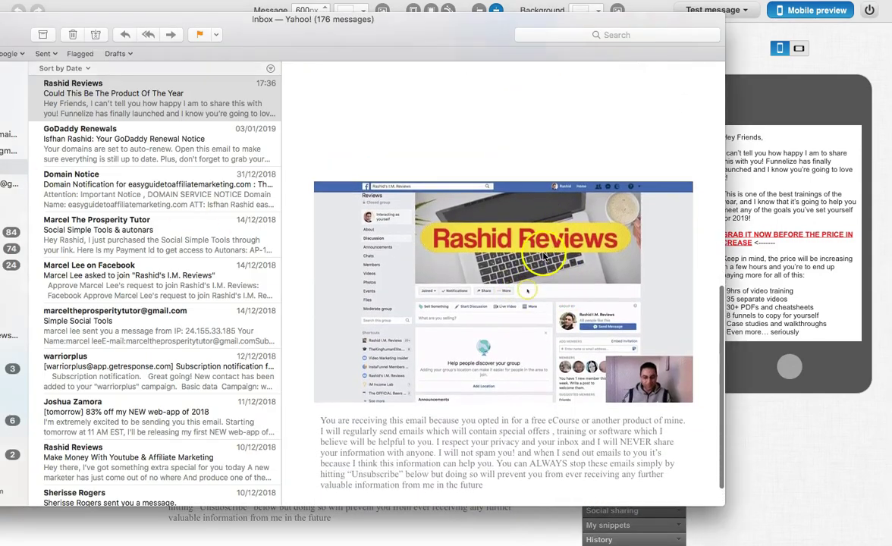
scroll(542, 252, up, 3)
scroll(542, 258, down, 4)
scroll(542, 258, up, 10)
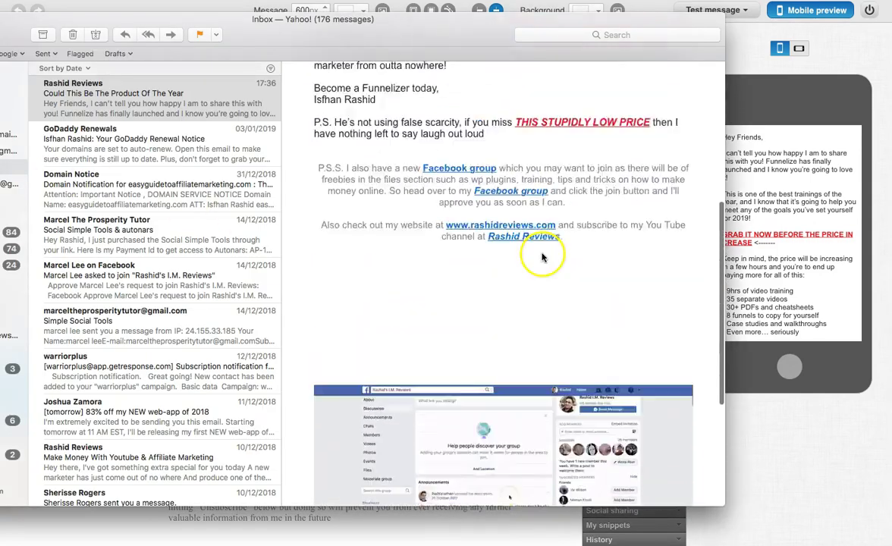
scroll(541, 257, down, 1)
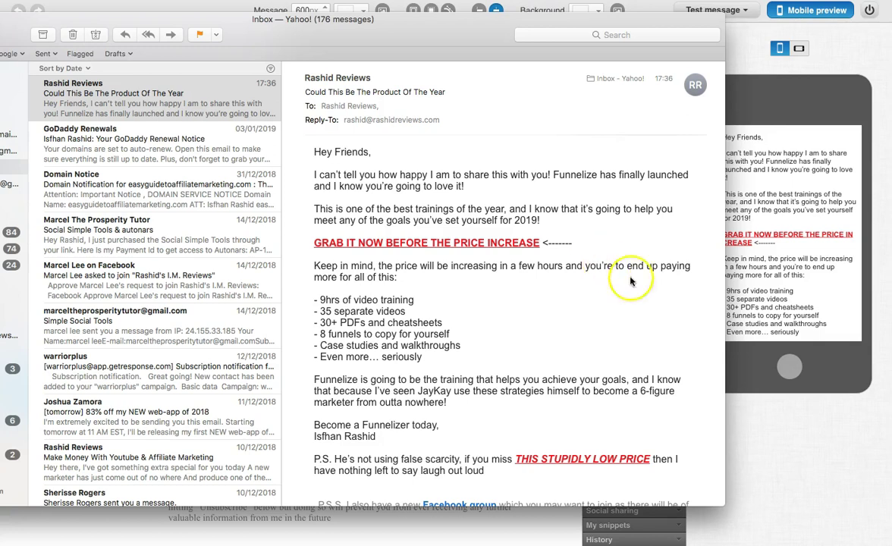
Return from Mail to the newsletter editor and view the P.S.S. paragraph with its links above the GIF
click(777, 432)
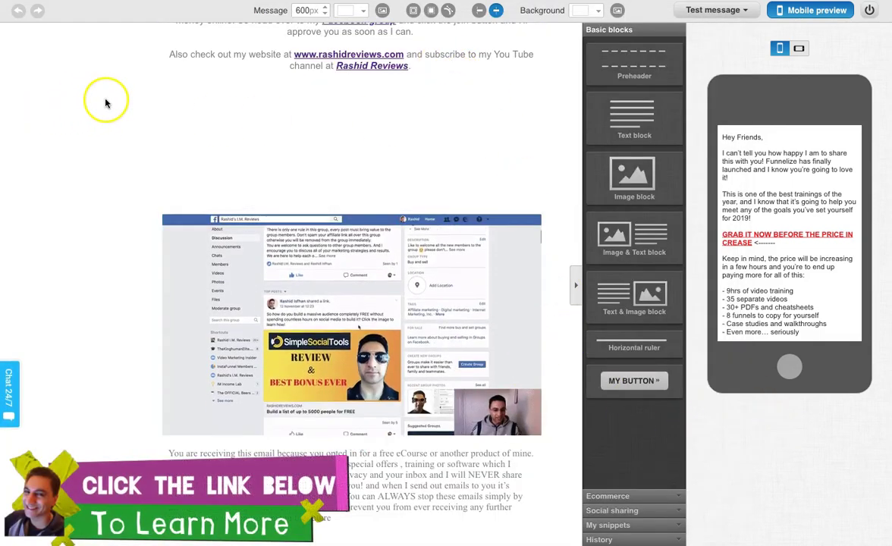
scroll(288, 87, up, 3)
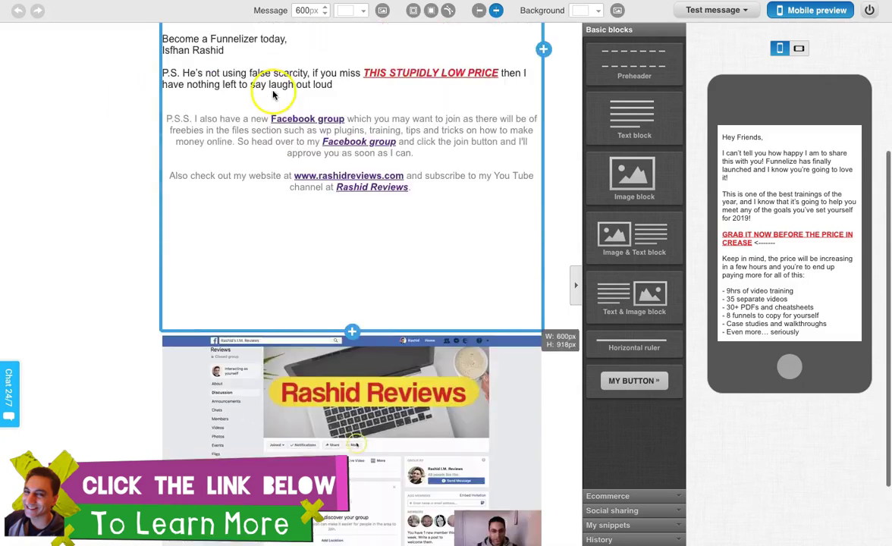
scroll(144, 91, down, 1)
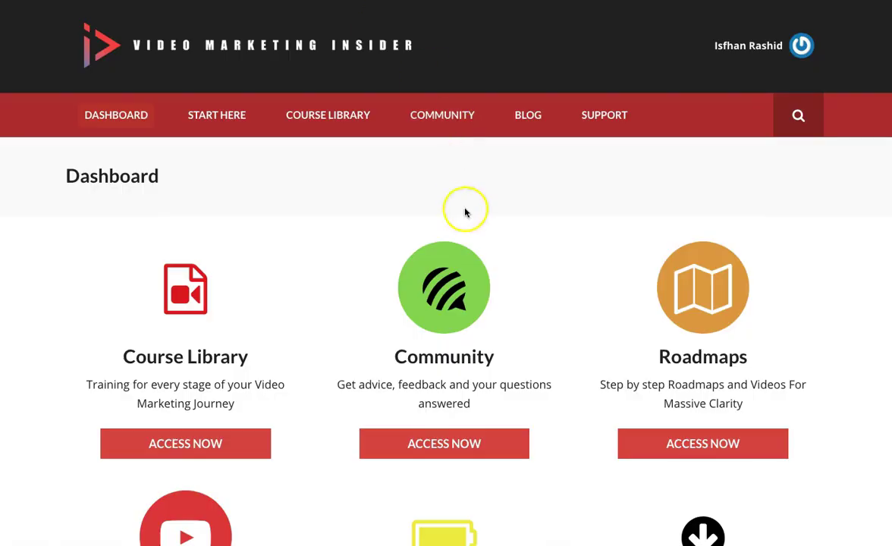
Switch to the Video Marketing Insider dashboard and look through its sections, from Course Library down to Store and Graphics
scroll(466, 213, down, 8)
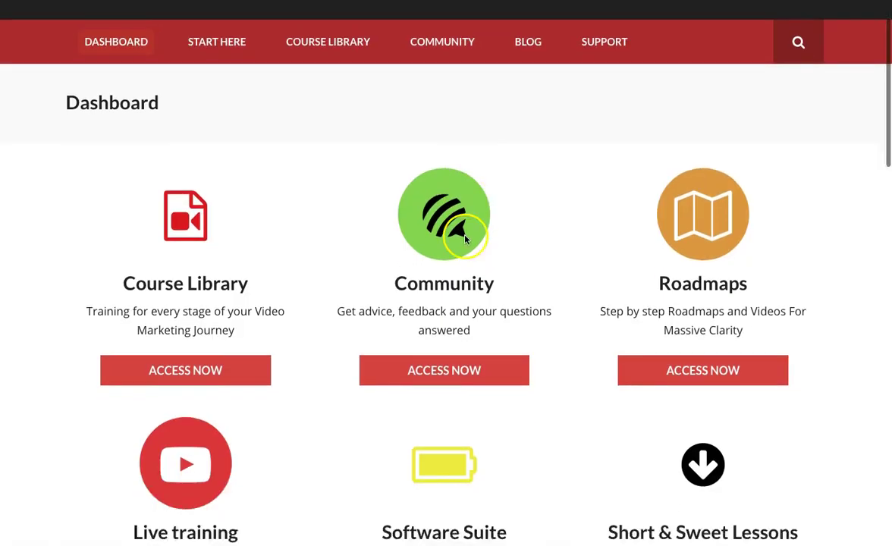
scroll(466, 237, up, 8)
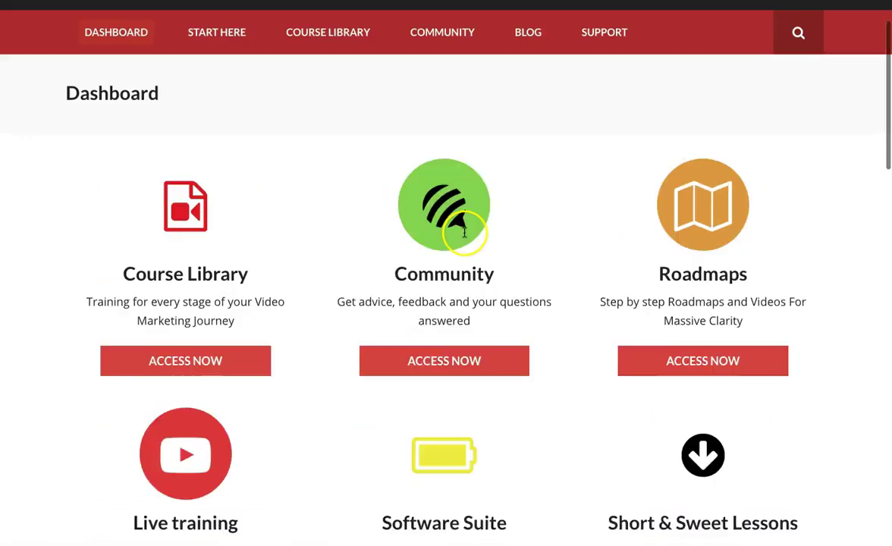
scroll(465, 237, down, 3)
scroll(465, 236, down, 2)
scroll(465, 237, up, 4)
scroll(464, 237, down, 1)
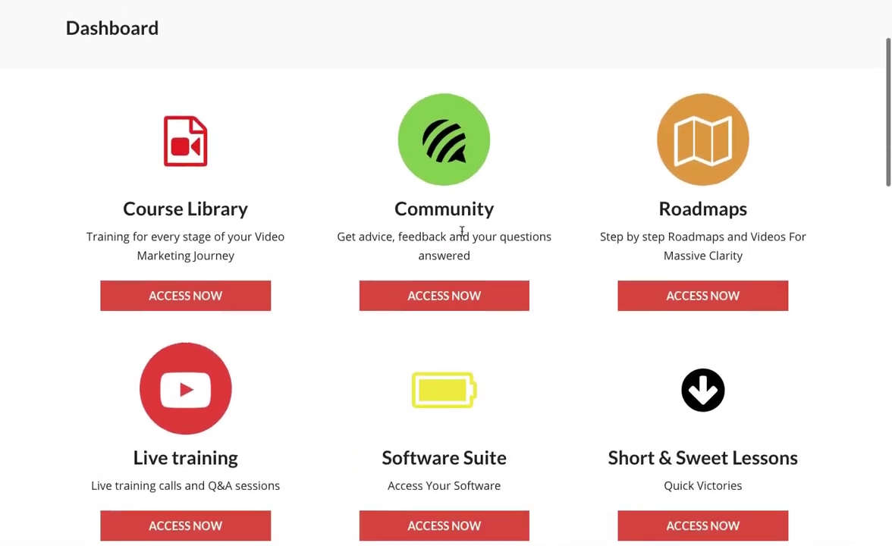
scroll(461, 235, up, 3)
scroll(508, 231, down, 8)
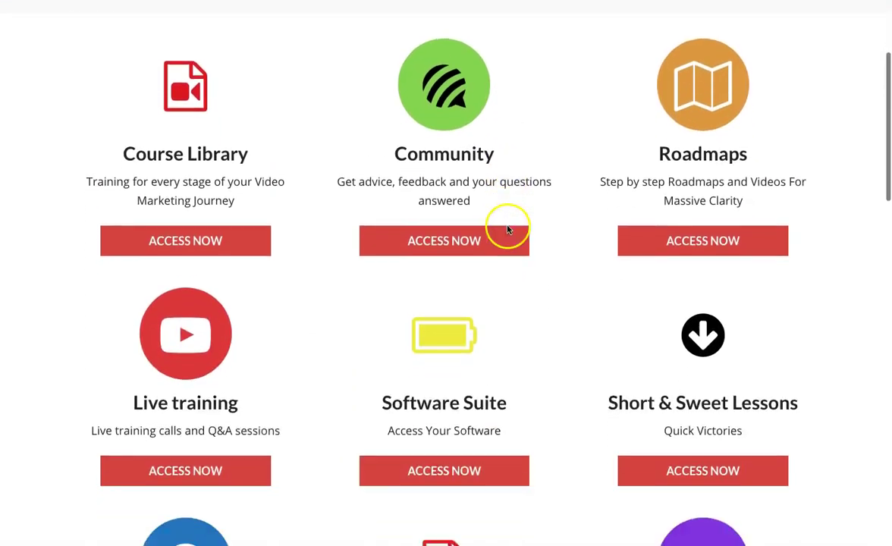
scroll(508, 231, down, 7)
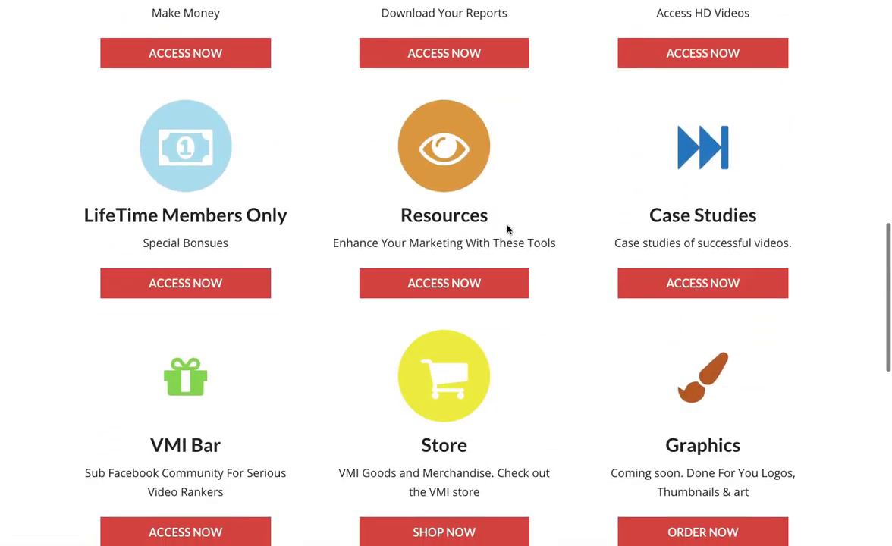
scroll(507, 226, up, 10)
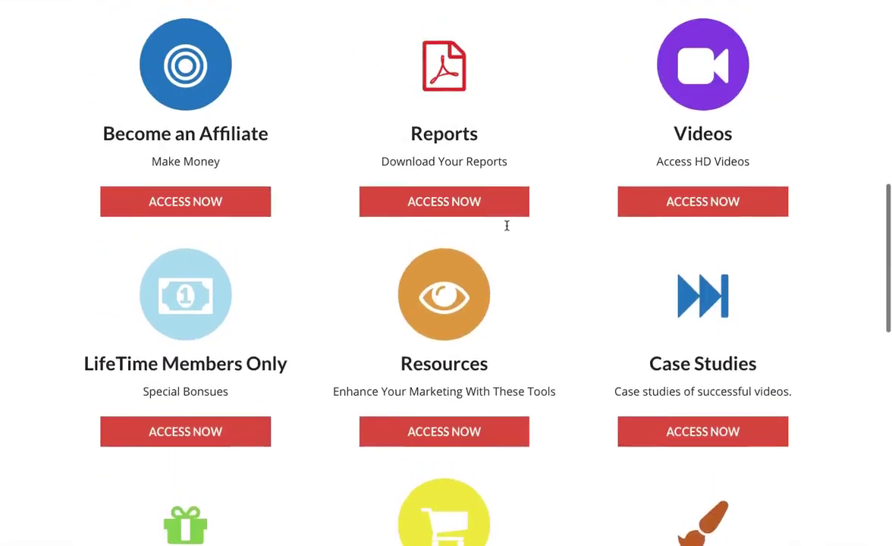
scroll(507, 225, up, 1)
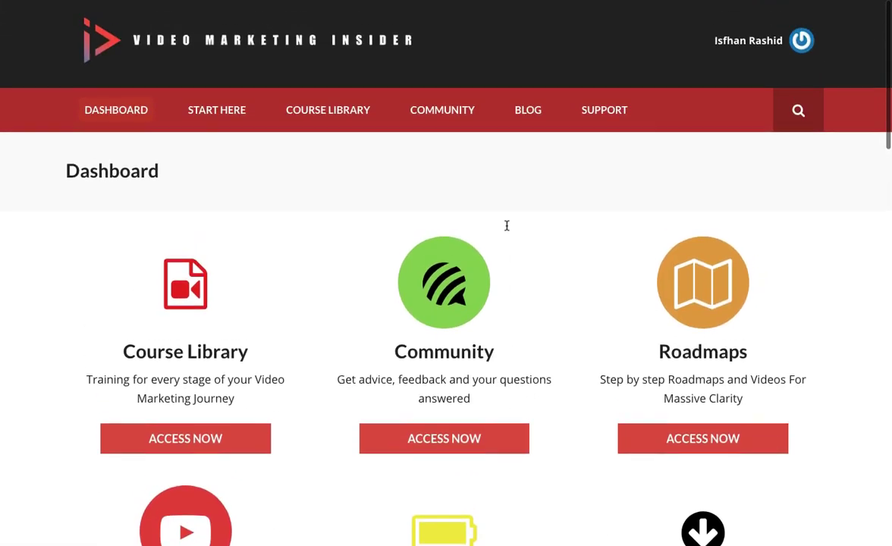
scroll(531, 224, down, 1)
scroll(544, 227, up, 1)
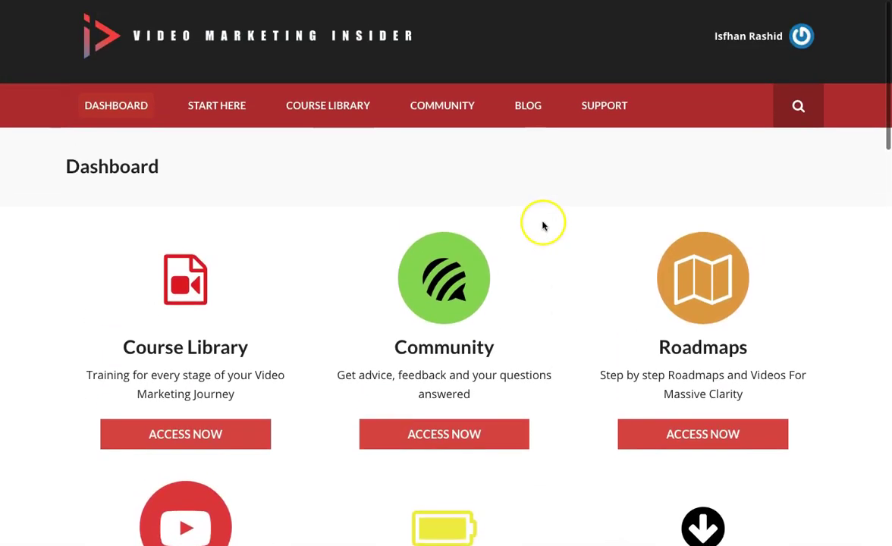
scroll(560, 221, down, 3)
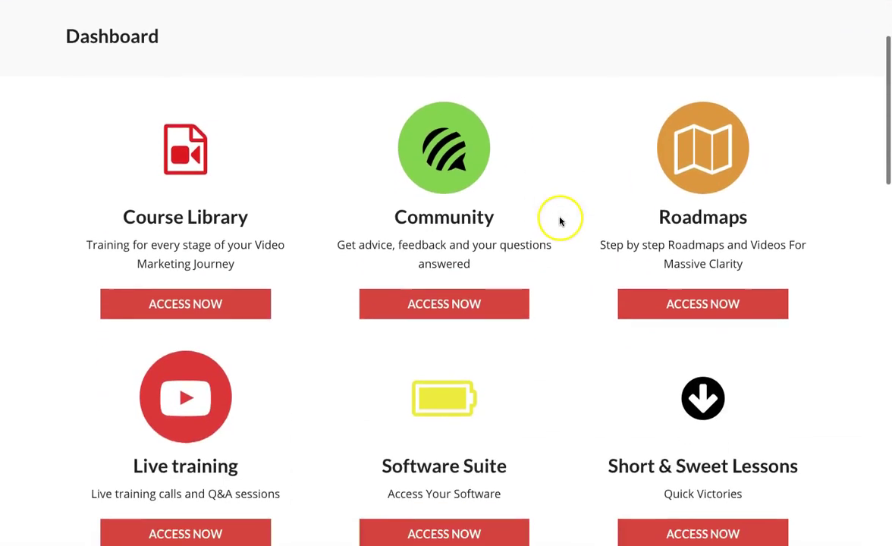
scroll(562, 220, down, 2)
scroll(562, 220, up, 5)
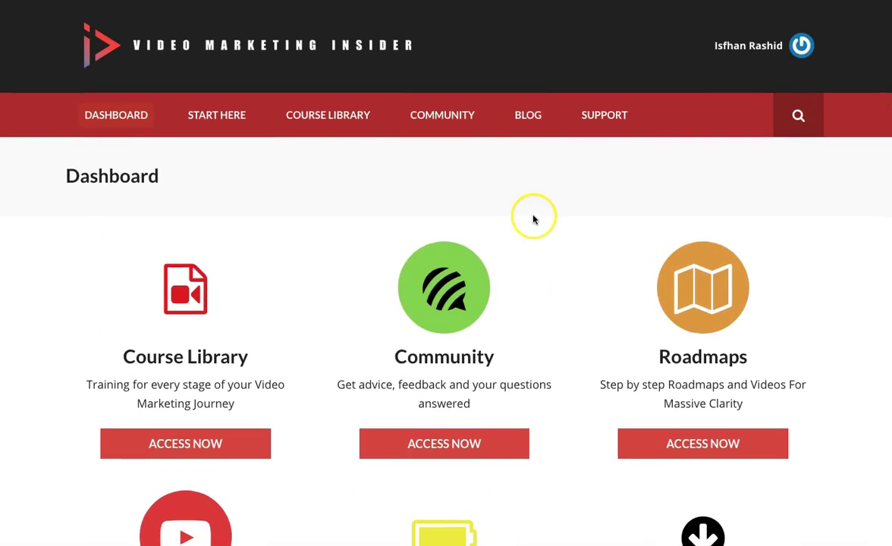
scroll(554, 215, down, 2)
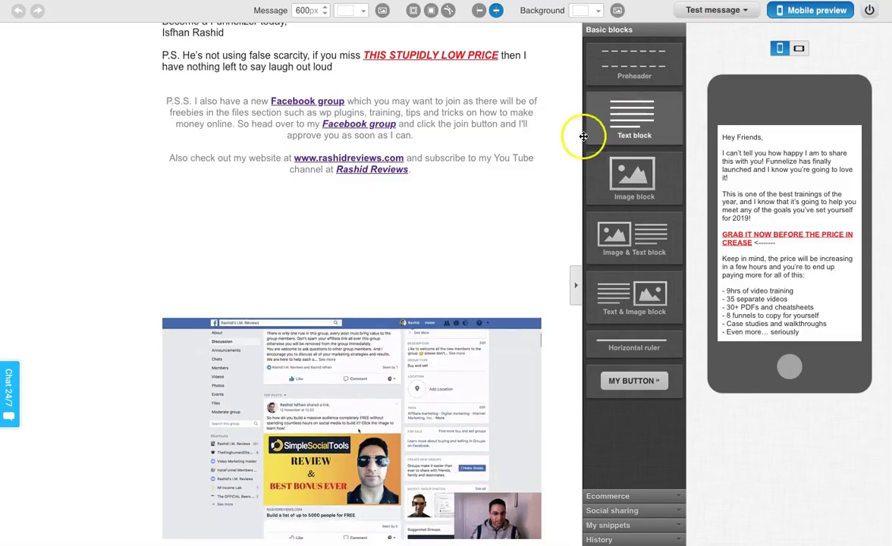
Switch back to the newsletter editor and review the email's offer text, closing links and embedded GIF
scroll(475, 374, up, 1)
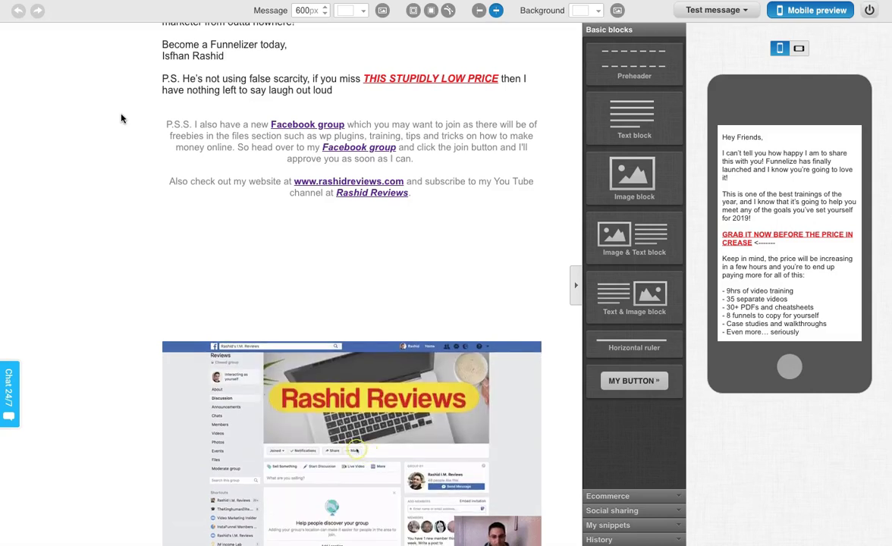
click(348, 172)
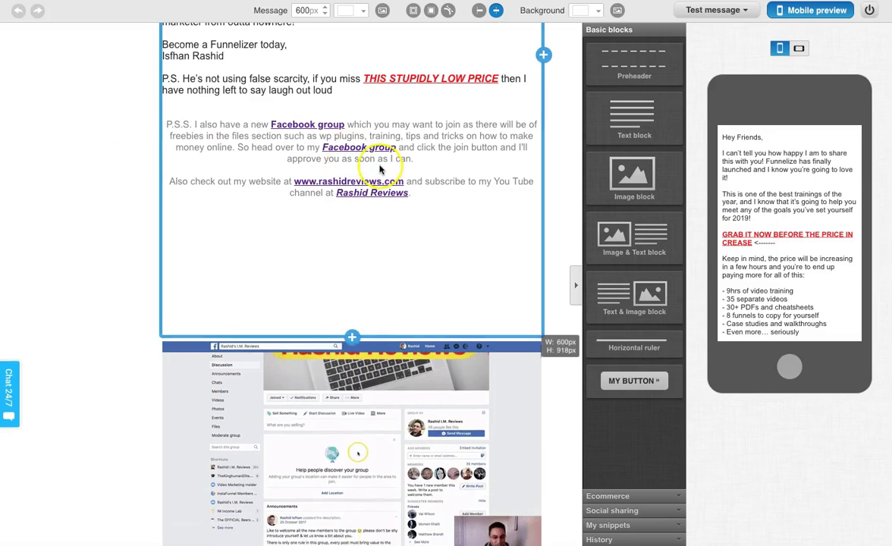
scroll(368, 165, up, 5)
scroll(381, 170, down, 4)
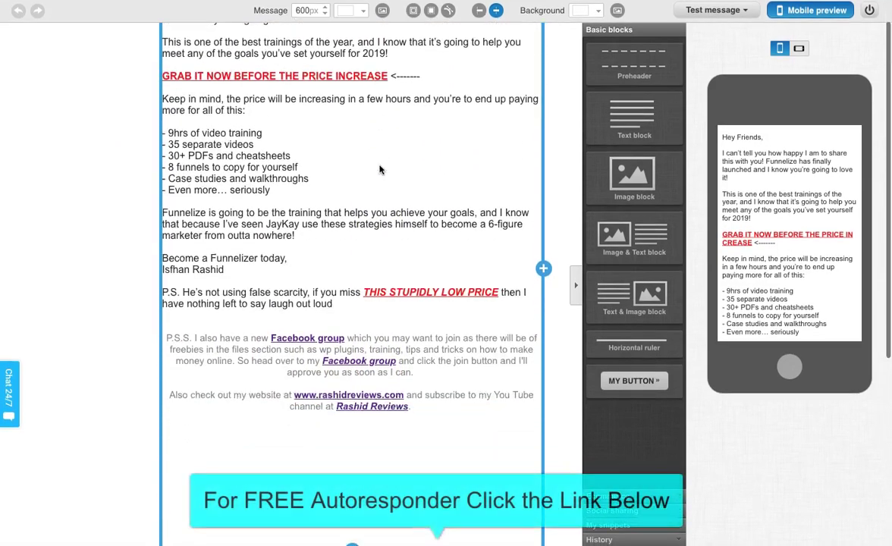
click(390, 174)
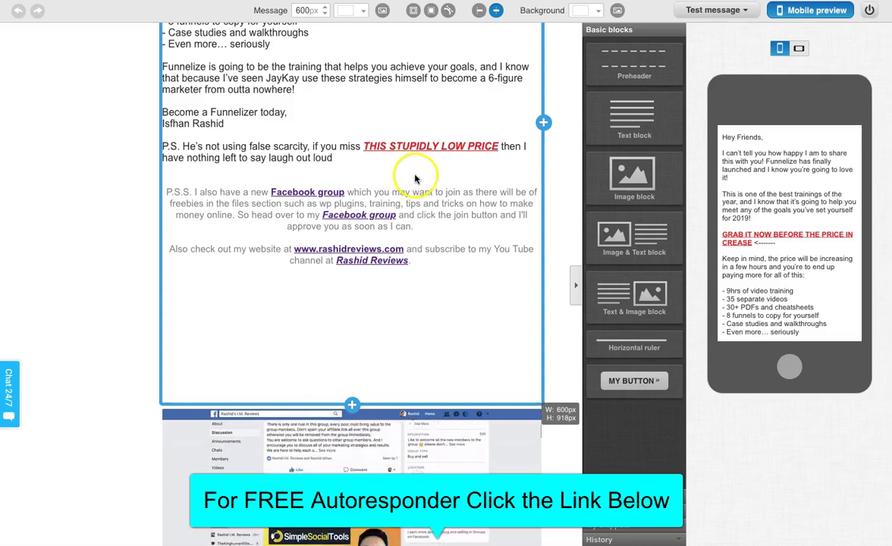
scroll(411, 176, down, 2)
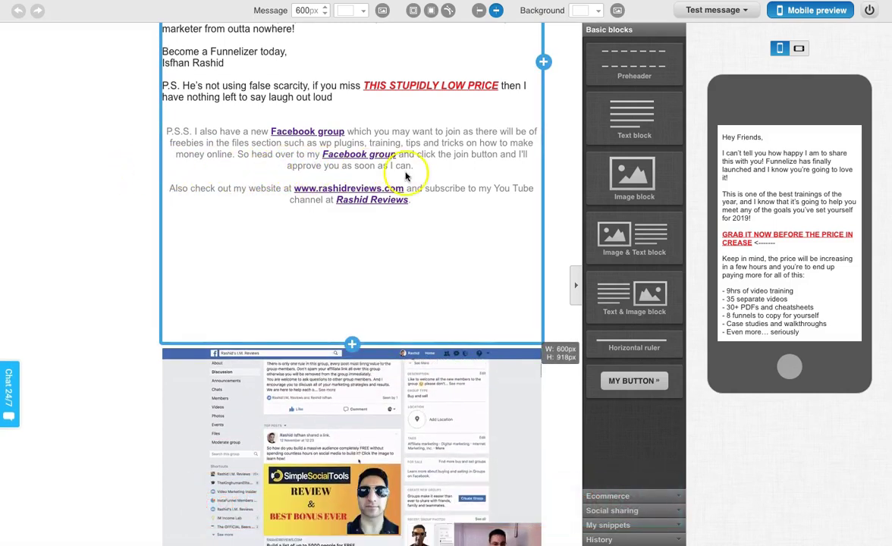
scroll(417, 177, down, 2)
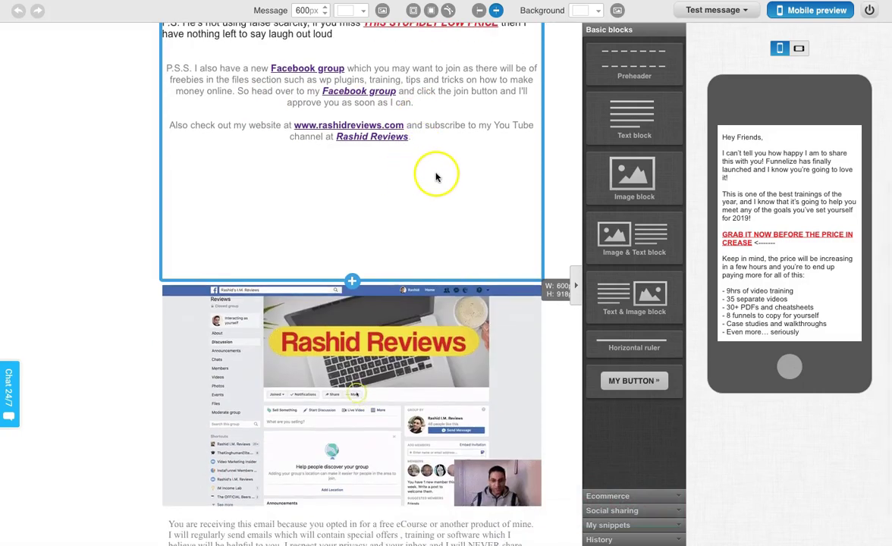
scroll(437, 176, up, 3)
scroll(438, 177, down, 4)
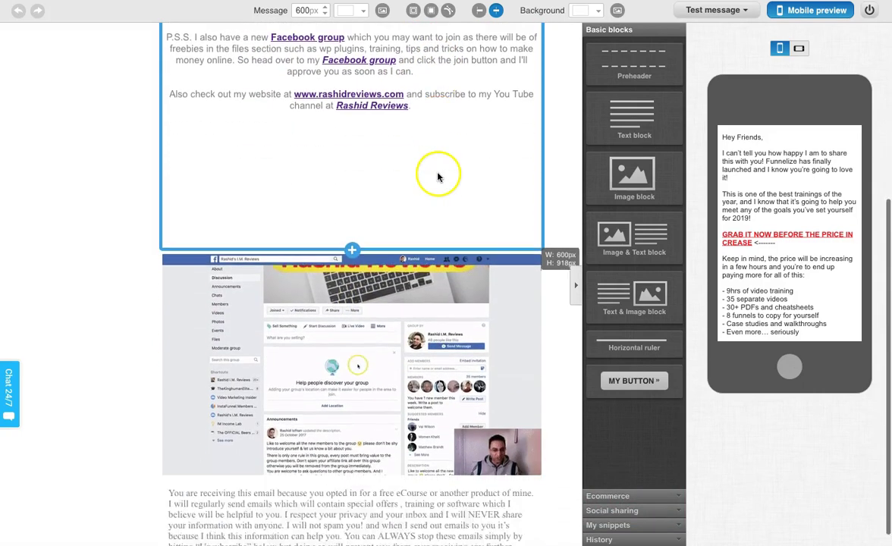
scroll(437, 177, up, 4)
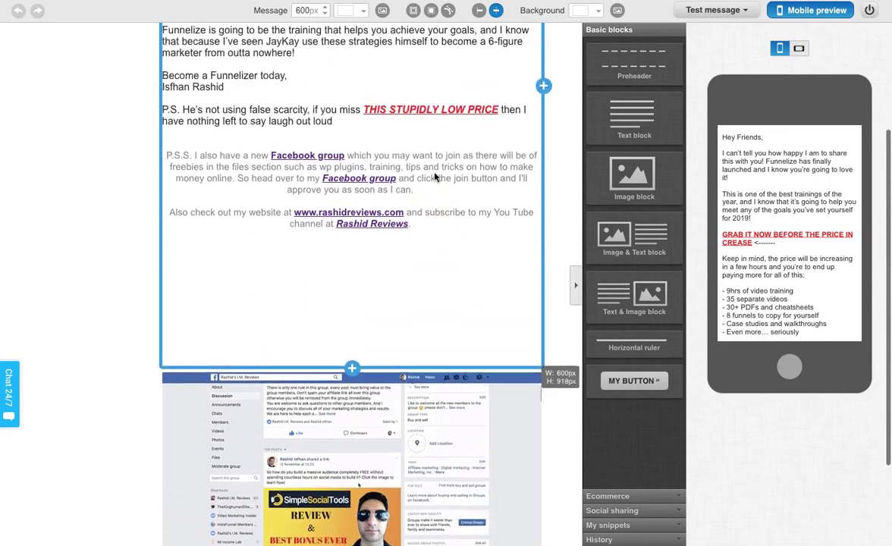
scroll(436, 177, up, 4)
scroll(435, 177, down, 8)
scroll(434, 177, up, 4)
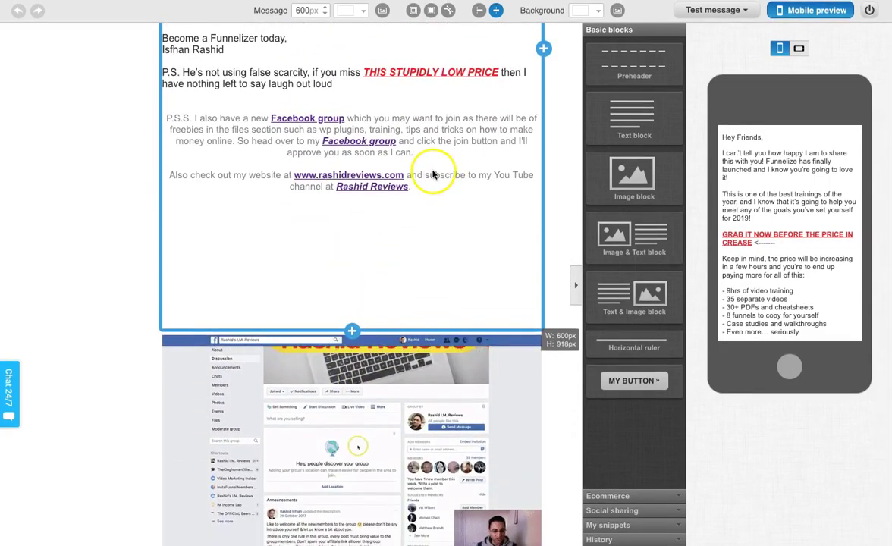
scroll(432, 175, down, 3)
scroll(433, 176, up, 2)
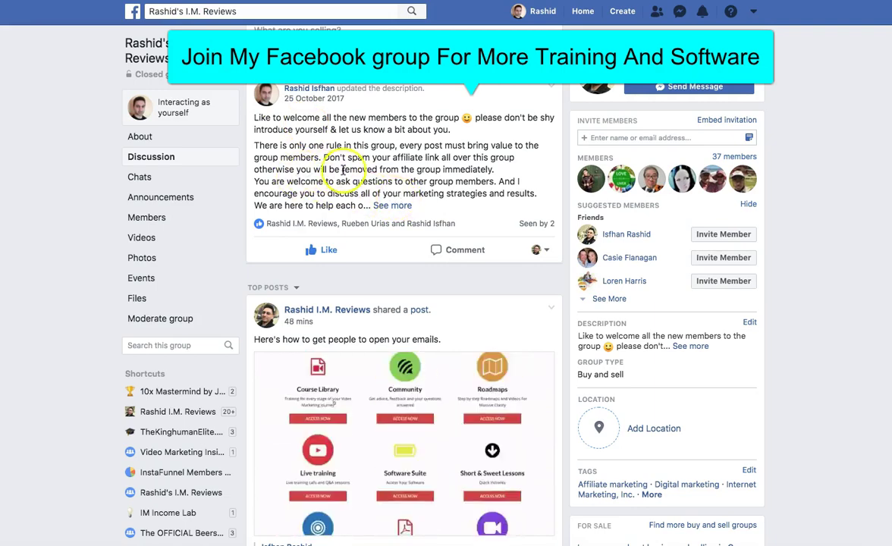
Switch to the Facebook group and browse its discussion posts, from the GIF post to the older software reviews
scroll(348, 169, up, 2)
scroll(343, 171, down, 3)
scroll(343, 172, down, 2)
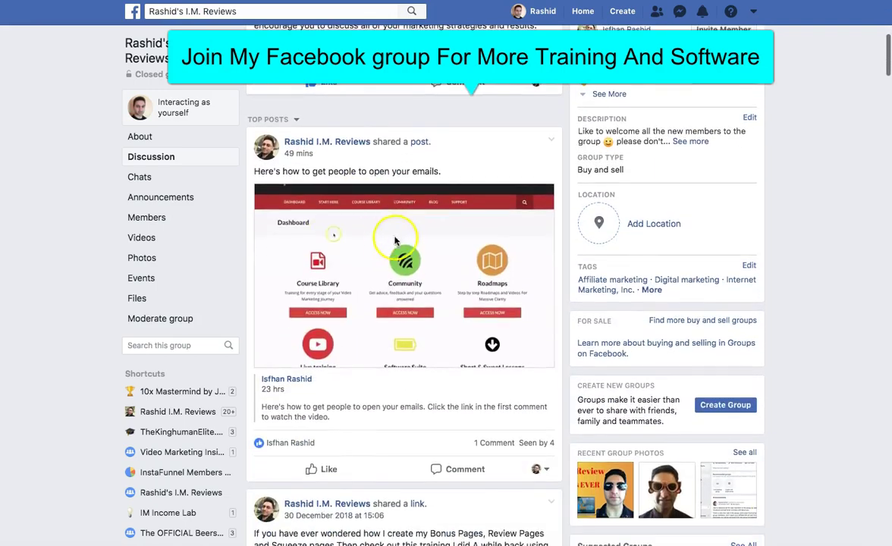
scroll(413, 252, down, 1)
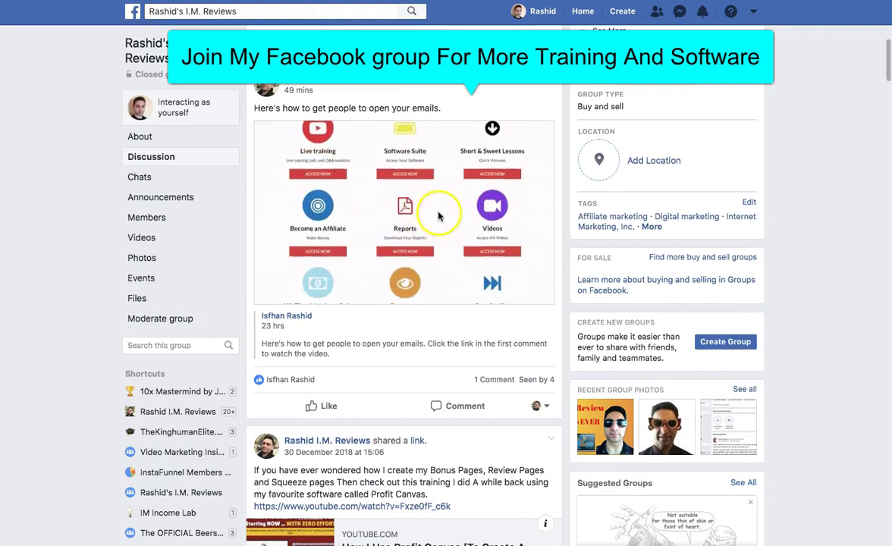
scroll(436, 205, down, 4)
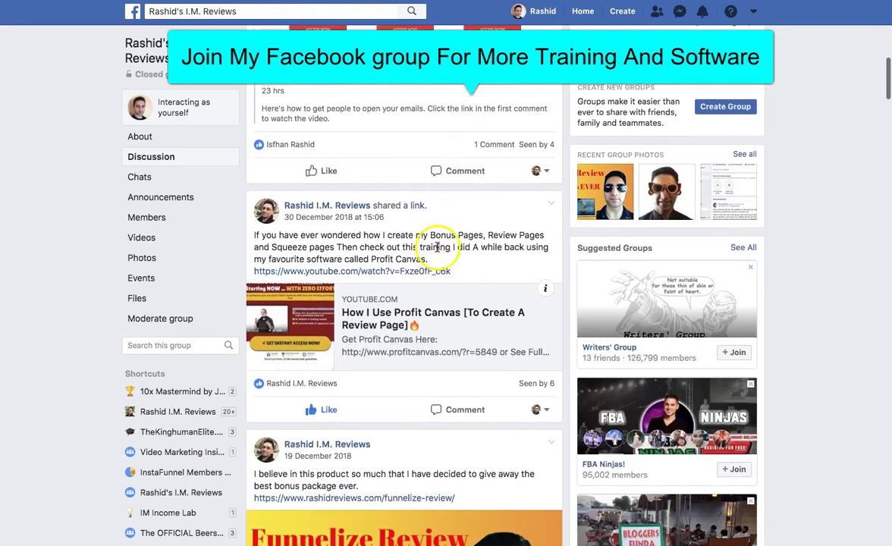
scroll(402, 228, down, 1)
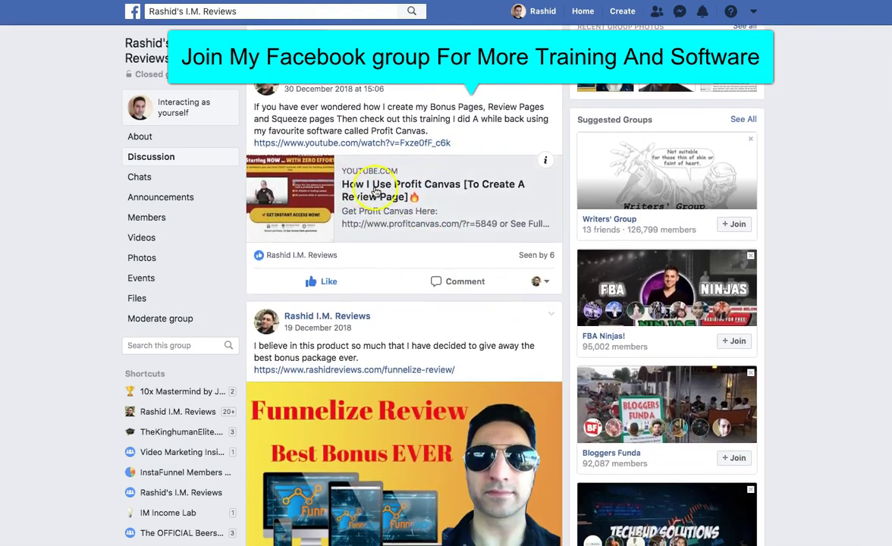
scroll(394, 201, down, 2)
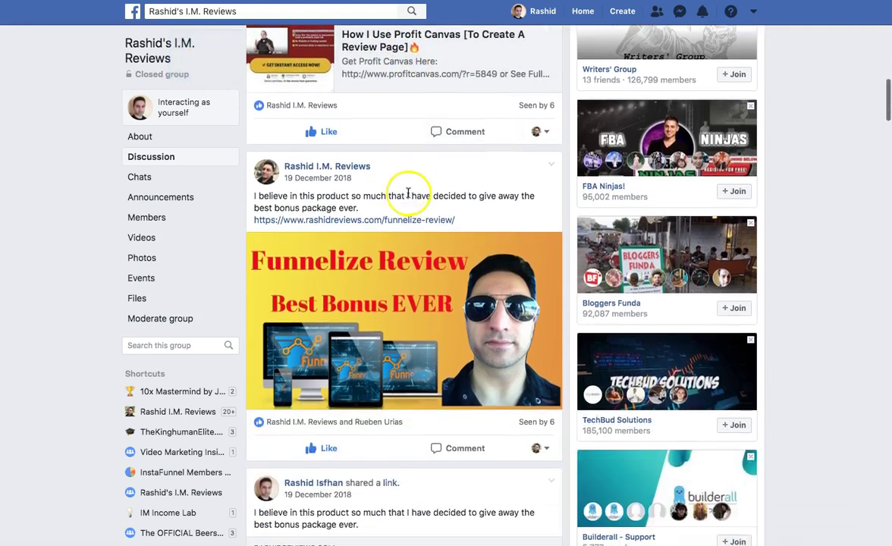
scroll(402, 227, down, 7)
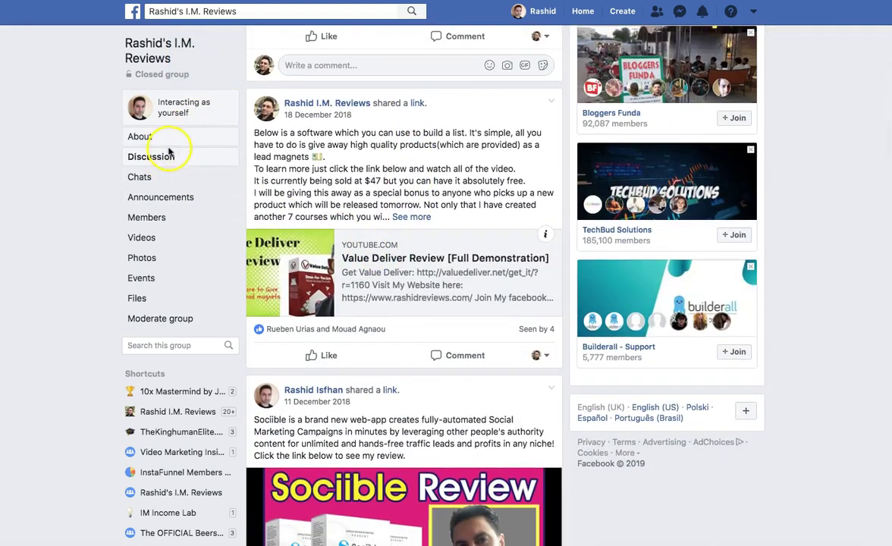
Open the Facebook group's Files section and look through the listed PDF and ZIP downloads
click(141, 299)
scroll(398, 275, down, 1)
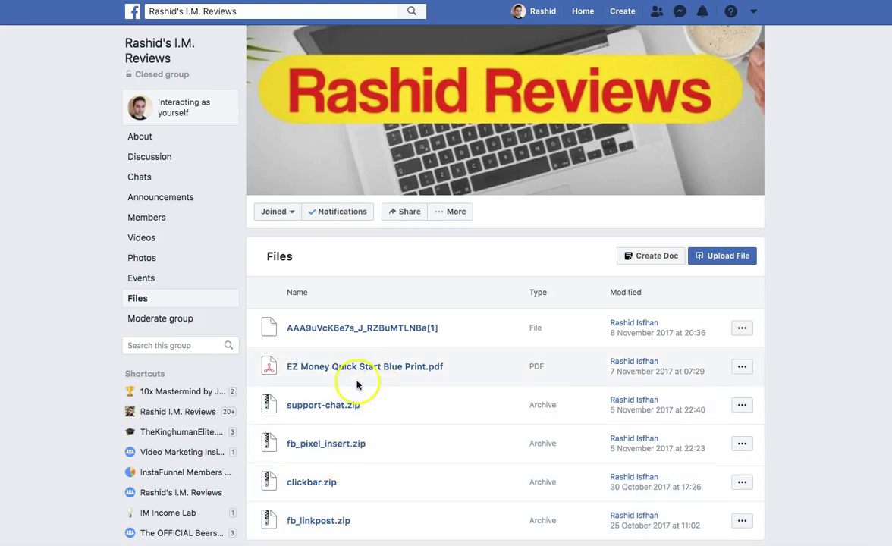
scroll(393, 439, up, 1)
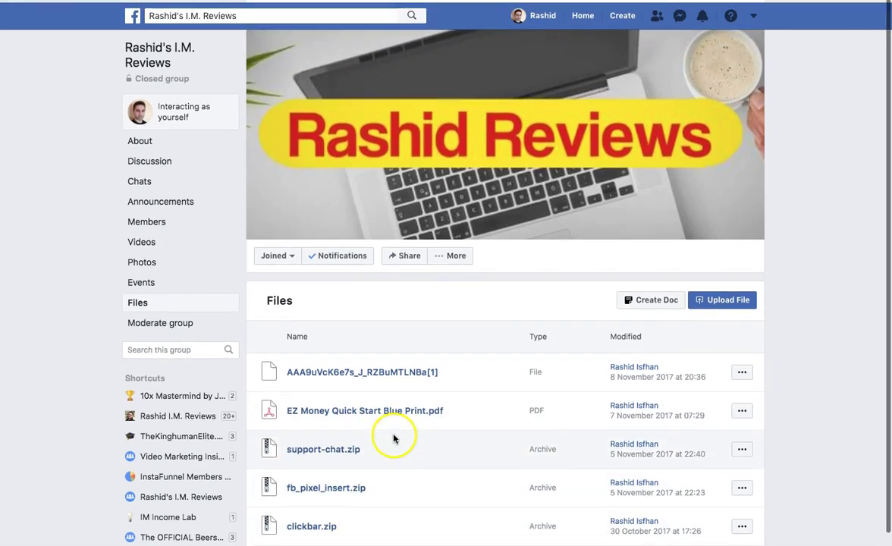